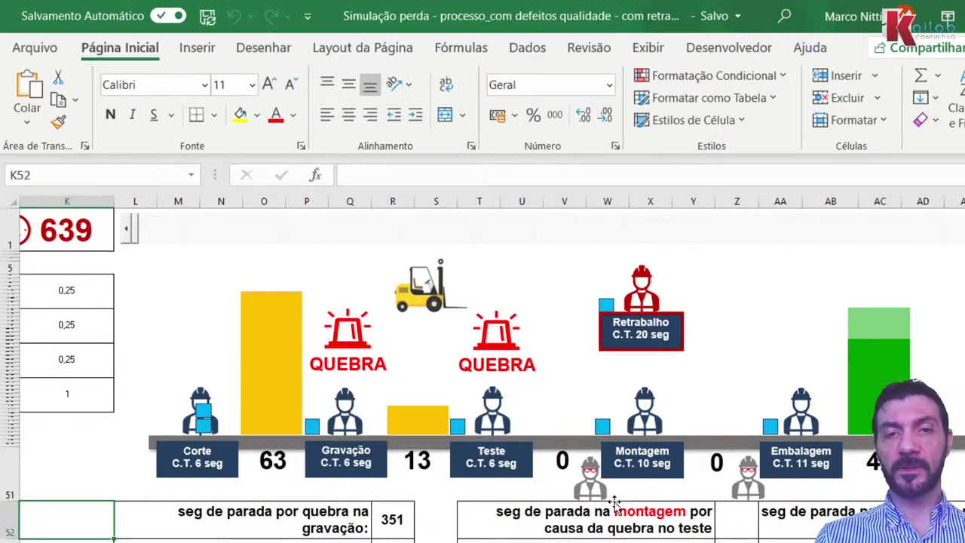
# Examine the two grey worker figures beside the Montagem station in the process simulation.
pyautogui.click(583, 490)
pyautogui.click(754, 489)
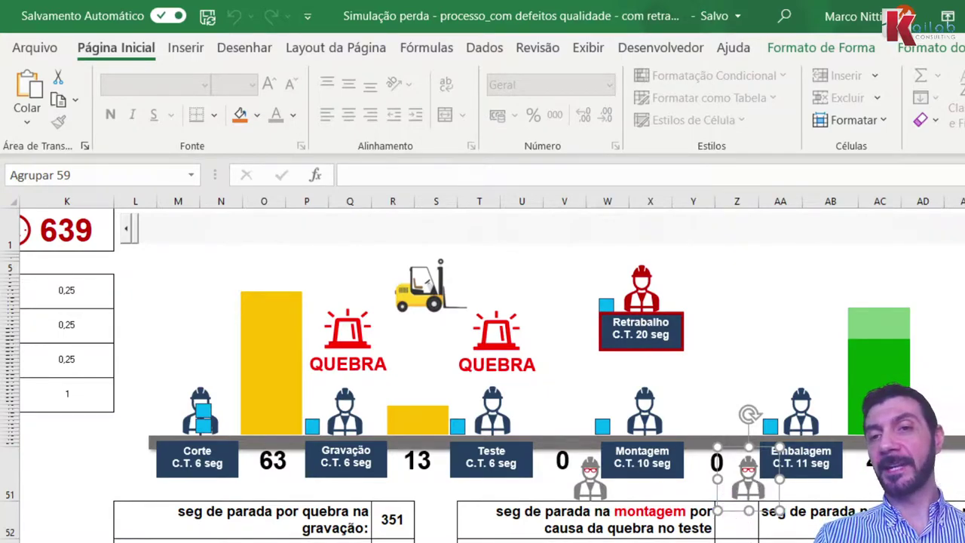
pyautogui.press('Escape')
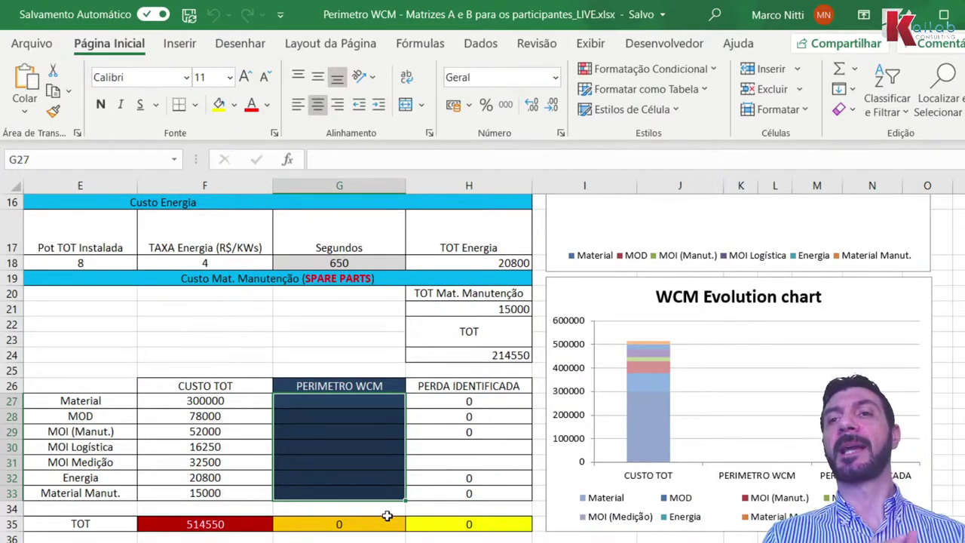
# In the Perimetro WCM workbook, review the Custo MOD operators, rate, seconds and total formula.
pyautogui.scroll(5, 144, 447)
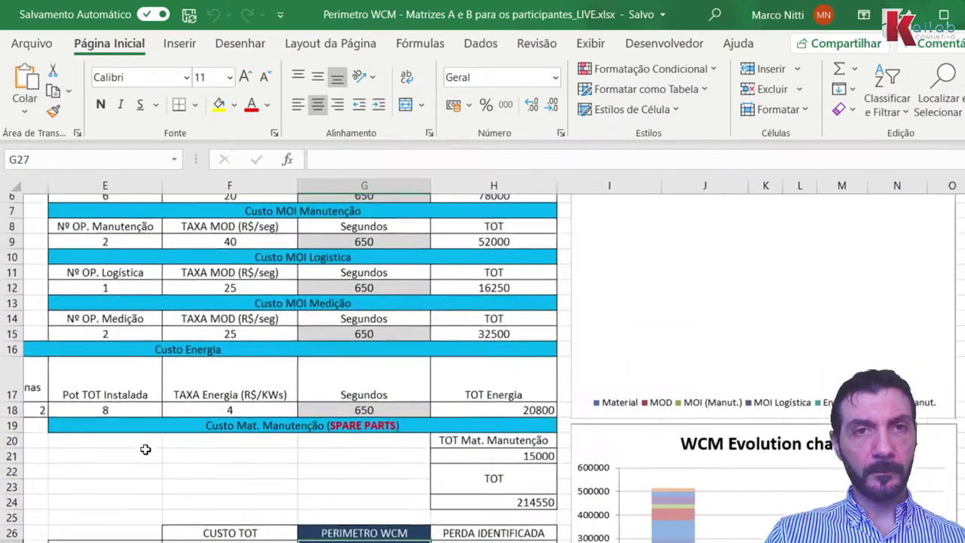
pyautogui.hscroll(-2, 144, 447)
pyautogui.hscroll(-2, 145, 449)
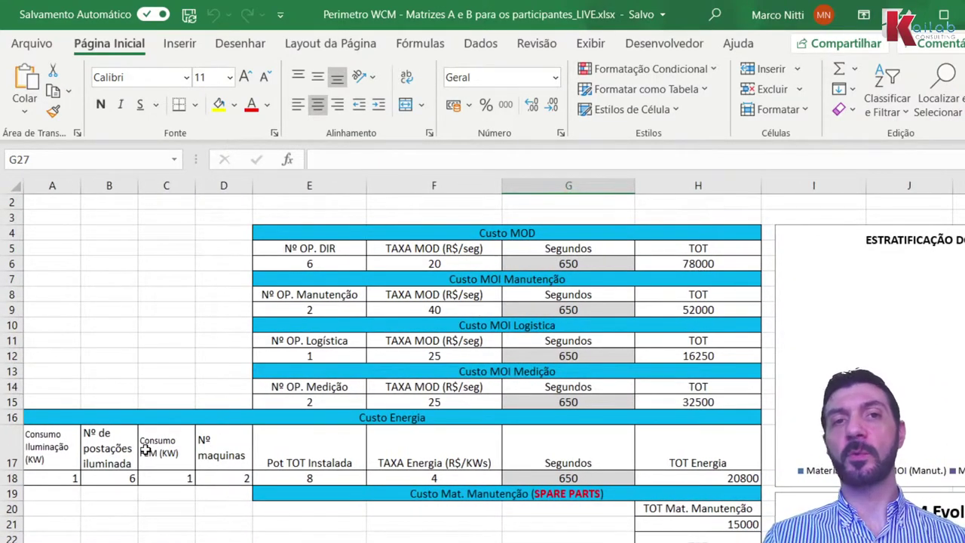
pyautogui.click(302, 262)
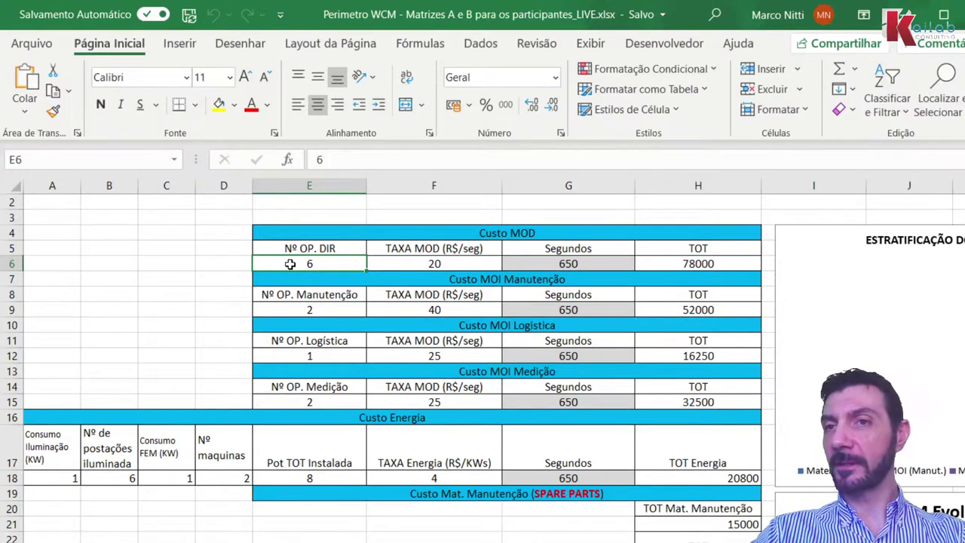
pyautogui.click(465, 269)
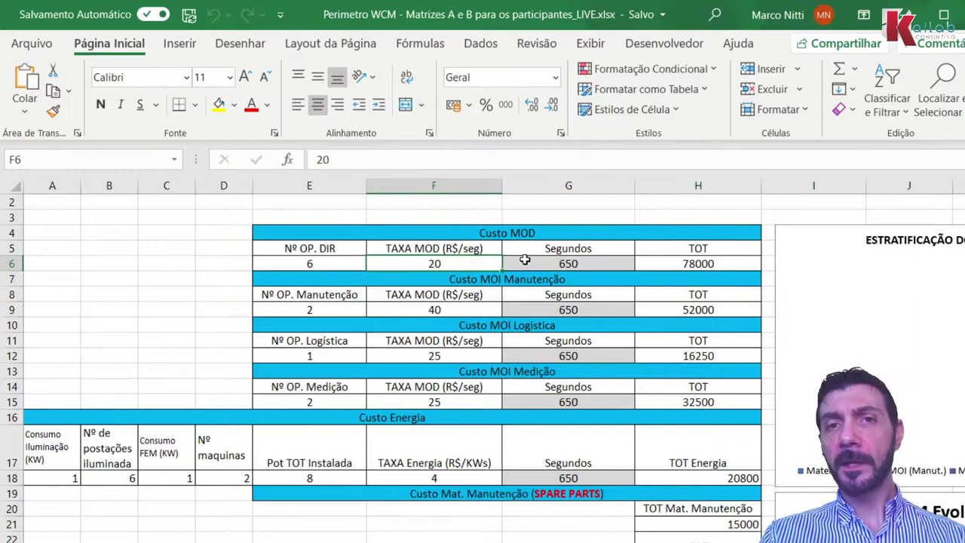
pyautogui.click(559, 263)
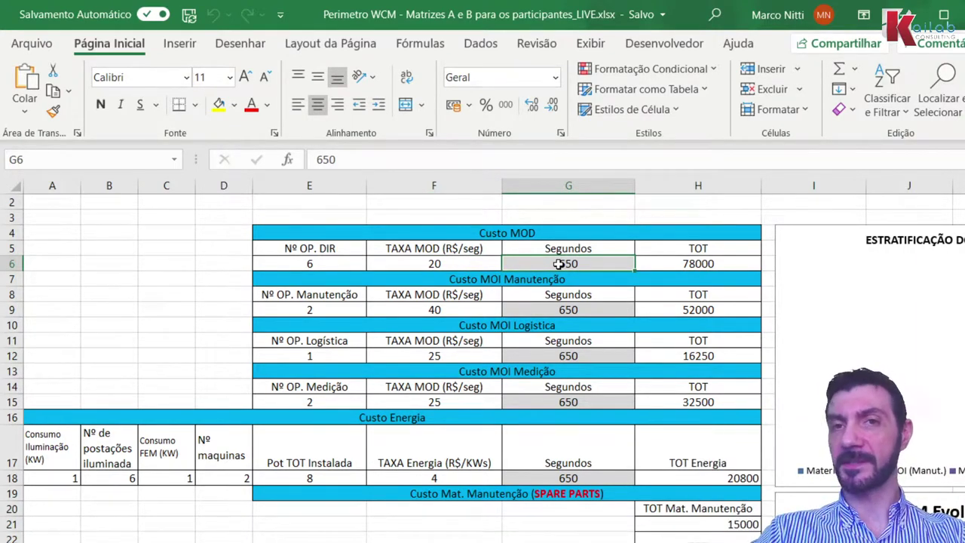
pyautogui.click(701, 263)
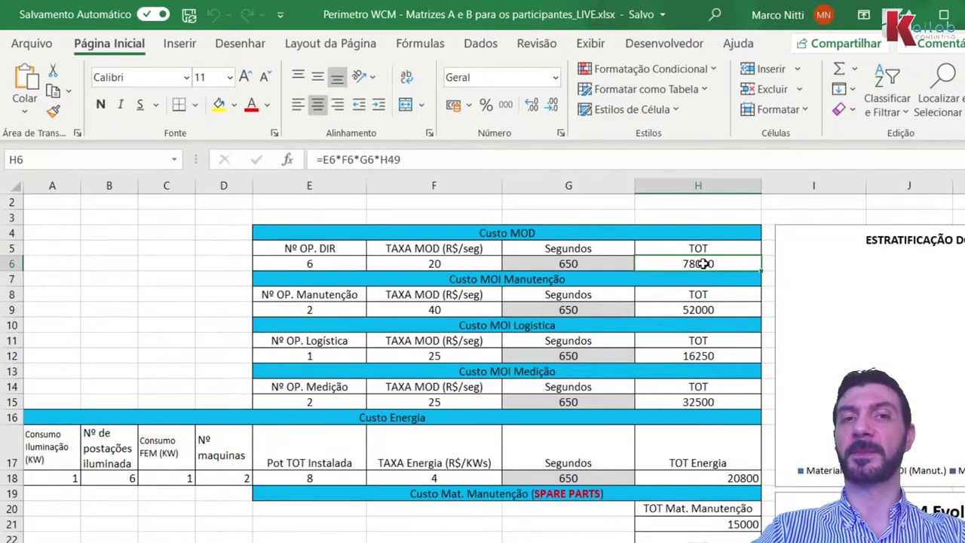
# Review the Custo MOI Manutenção operators, rate, seconds and total formula.
pyautogui.click(498, 280)
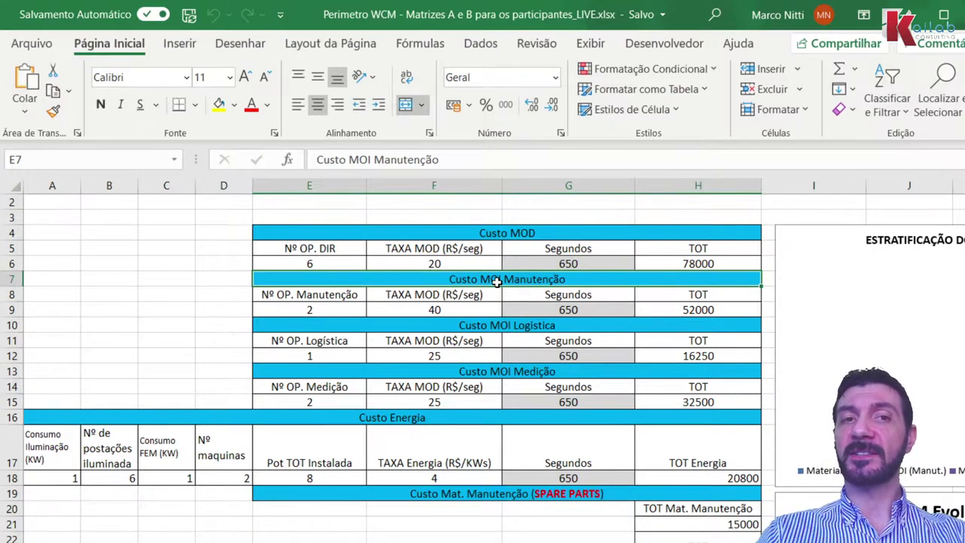
pyautogui.click(286, 312)
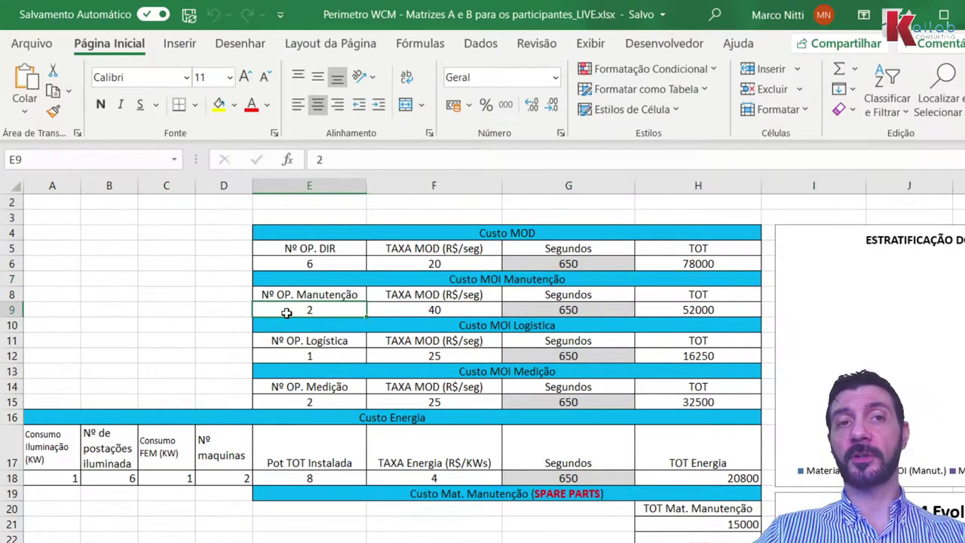
pyautogui.click(428, 309)
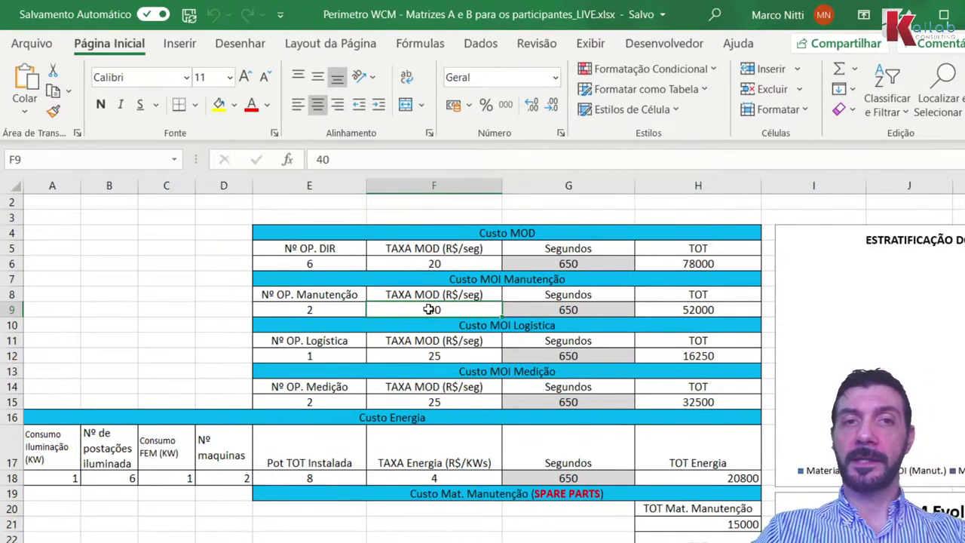
pyautogui.click(584, 309)
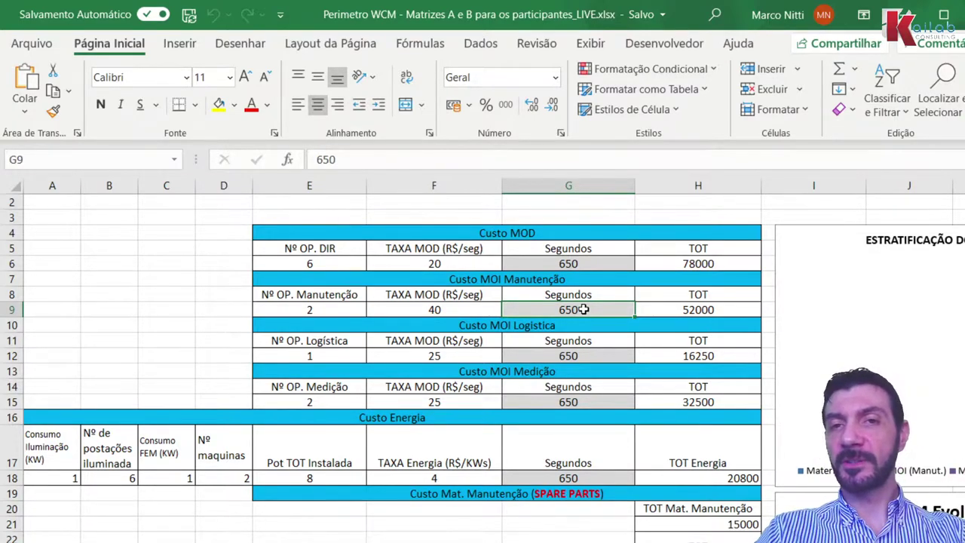
pyautogui.click(703, 309)
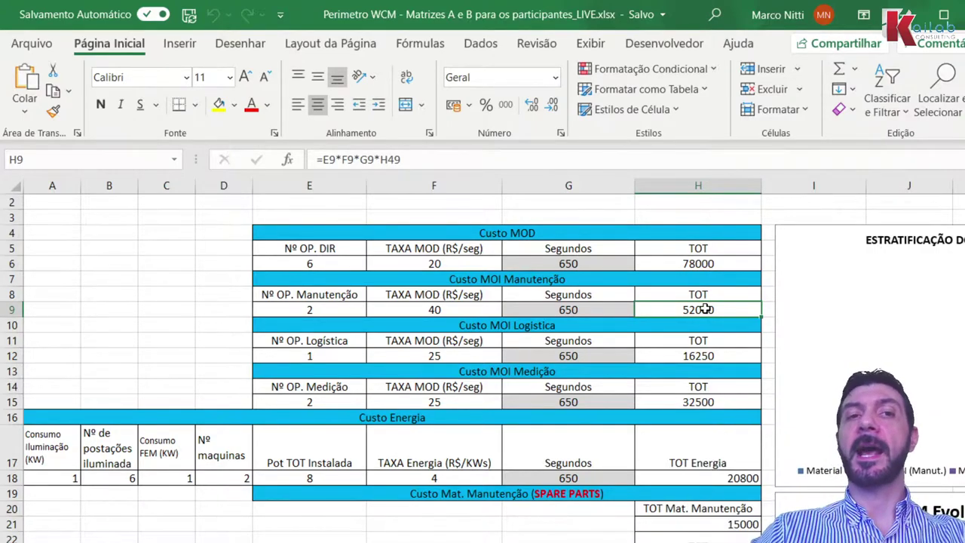
# Inspect the Custo MOI Logistica inputs in row 12 and the formula behind their total.
pyautogui.click(294, 356)
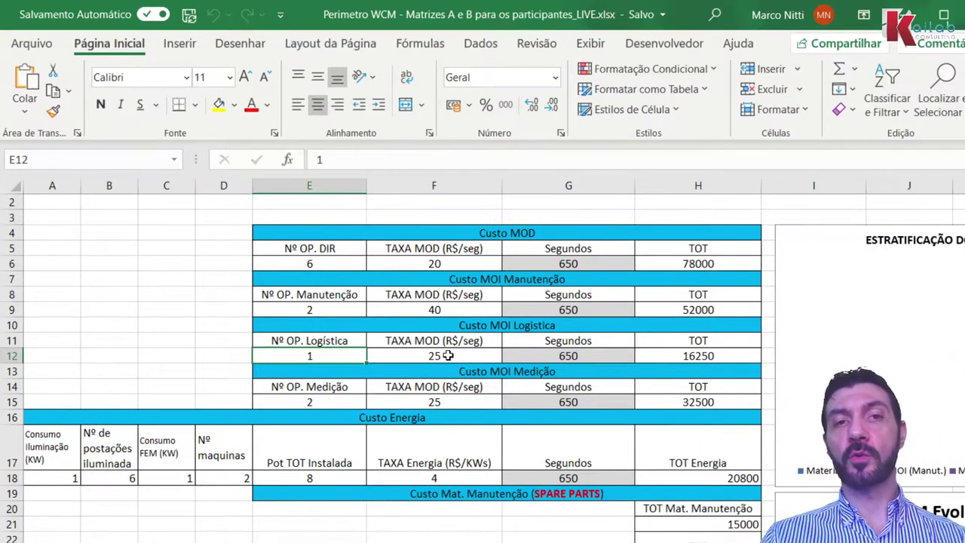
pyautogui.click(443, 359)
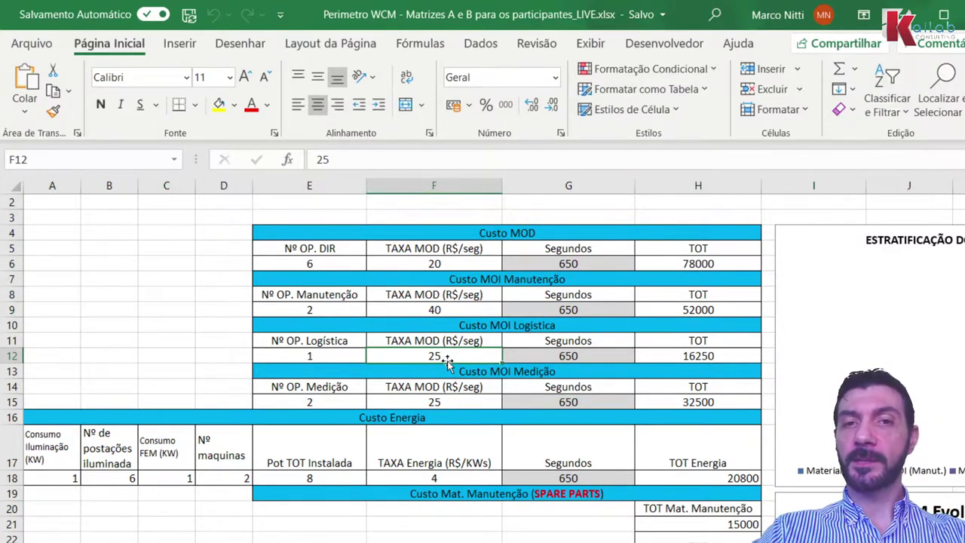
pyautogui.click(573, 357)
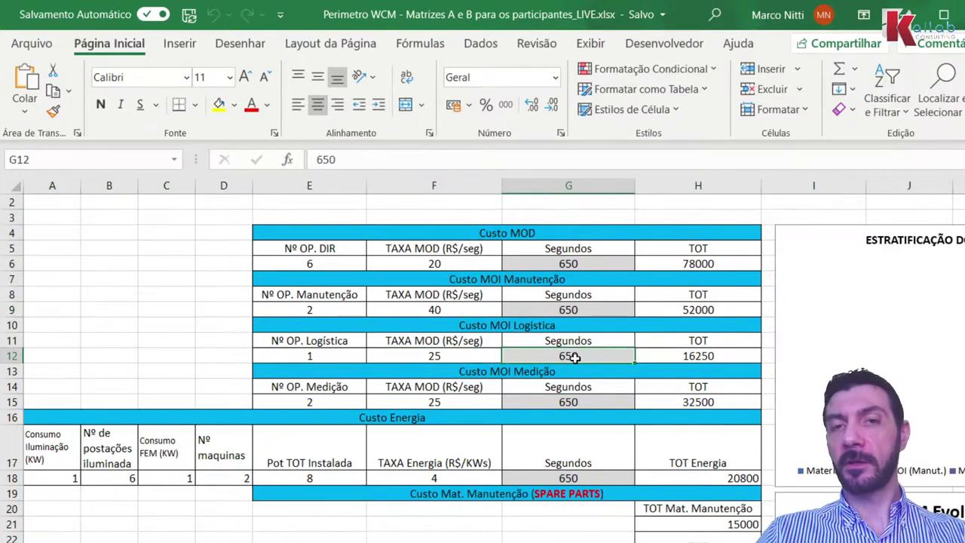
pyautogui.click(720, 357)
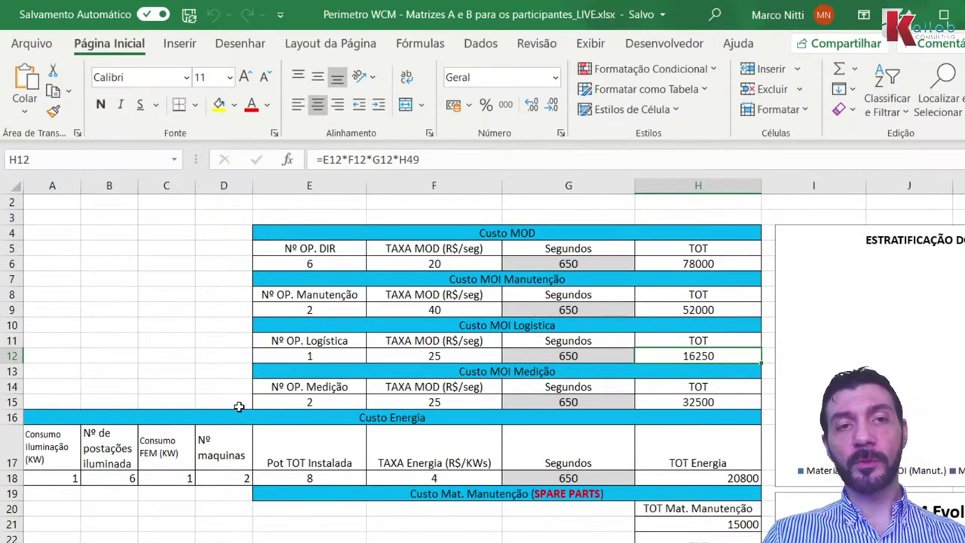
# Check the number of operators, the rate and the total formula for Custo MOI Medição.
pyautogui.click(289, 404)
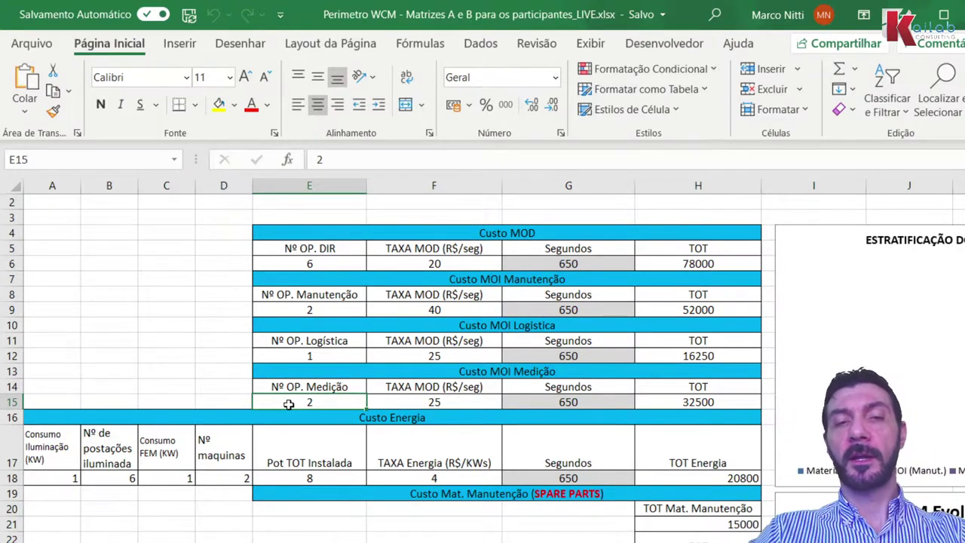
pyautogui.click(426, 400)
pyautogui.click(606, 414)
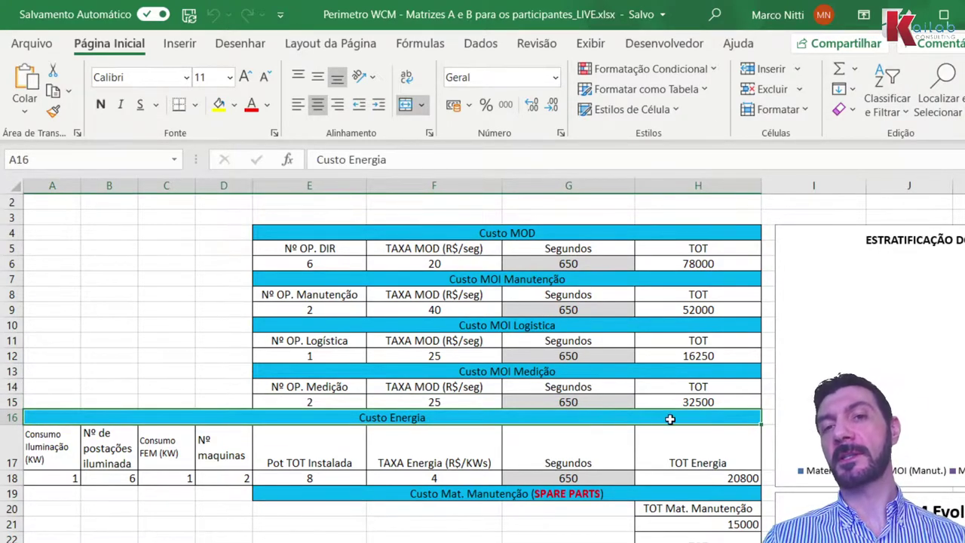
pyautogui.click(709, 402)
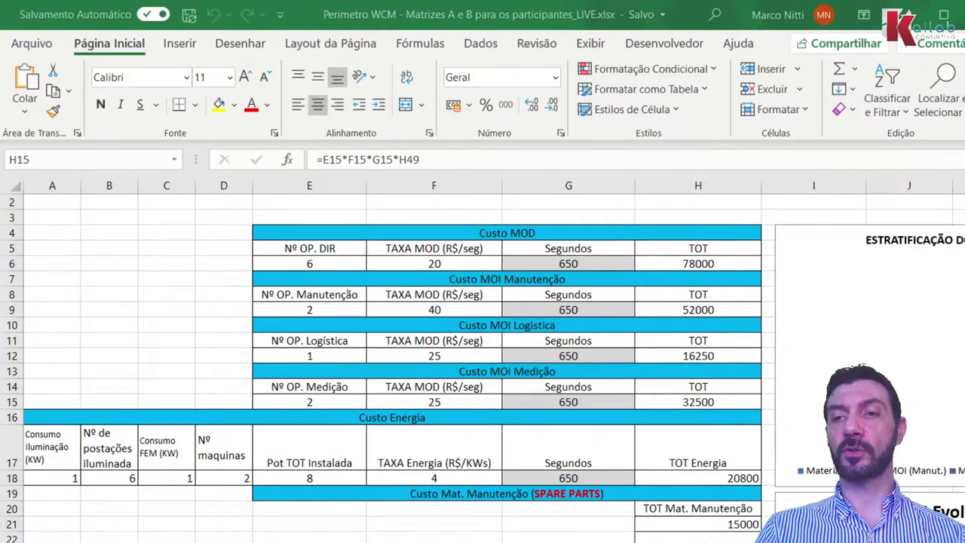
pyautogui.click(500, 22)
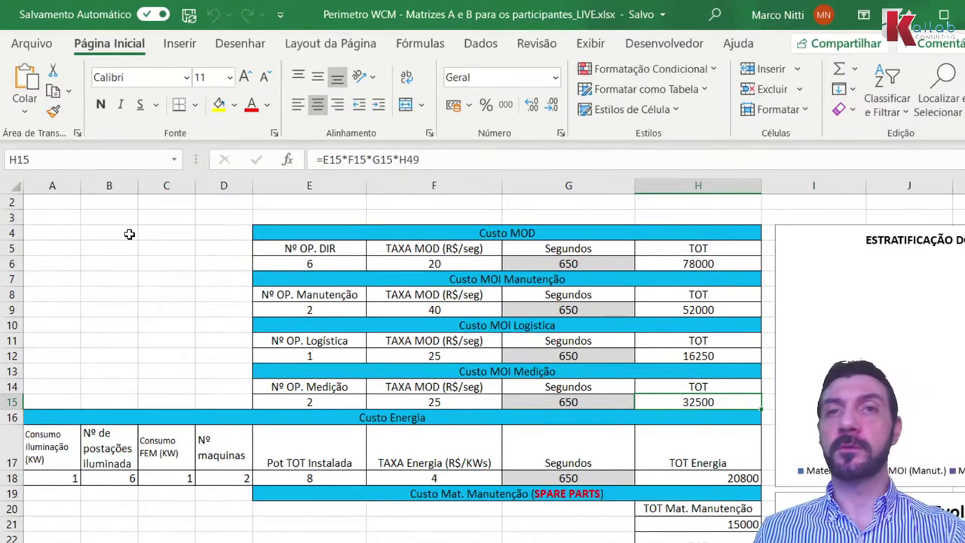
# Review the Custo Energia lighting and machine inputs, the installed power formula, the seconds and the energy total formula.
pyautogui.click(56, 477)
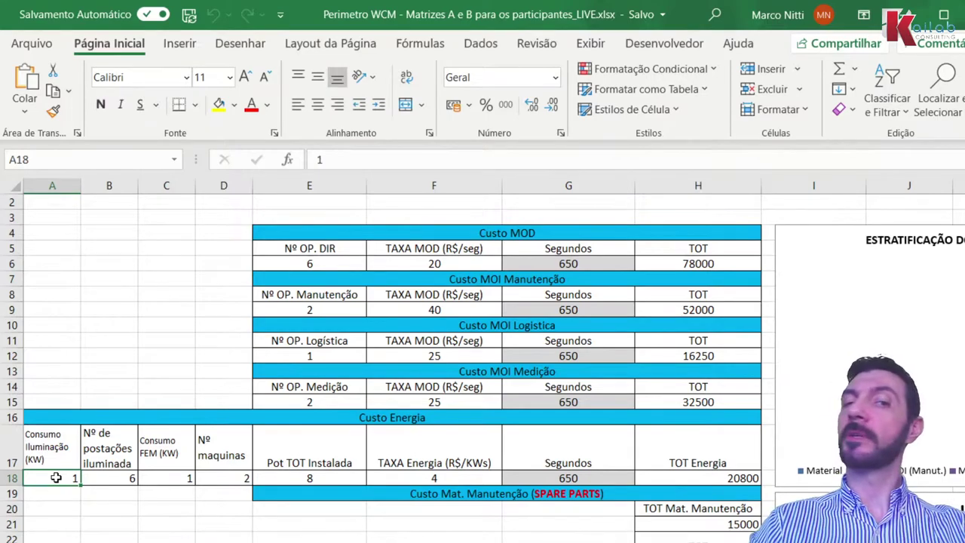
pyautogui.click(106, 479)
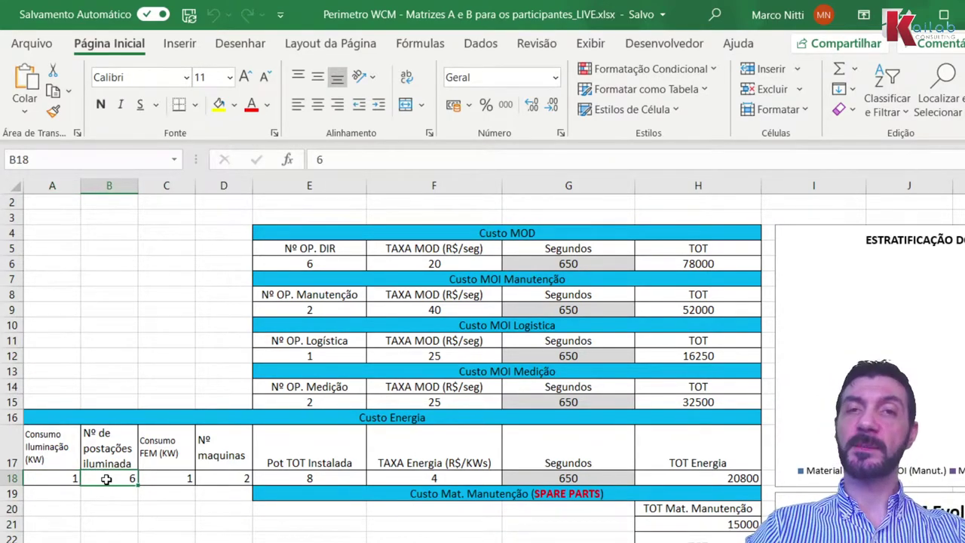
pyautogui.click(174, 480)
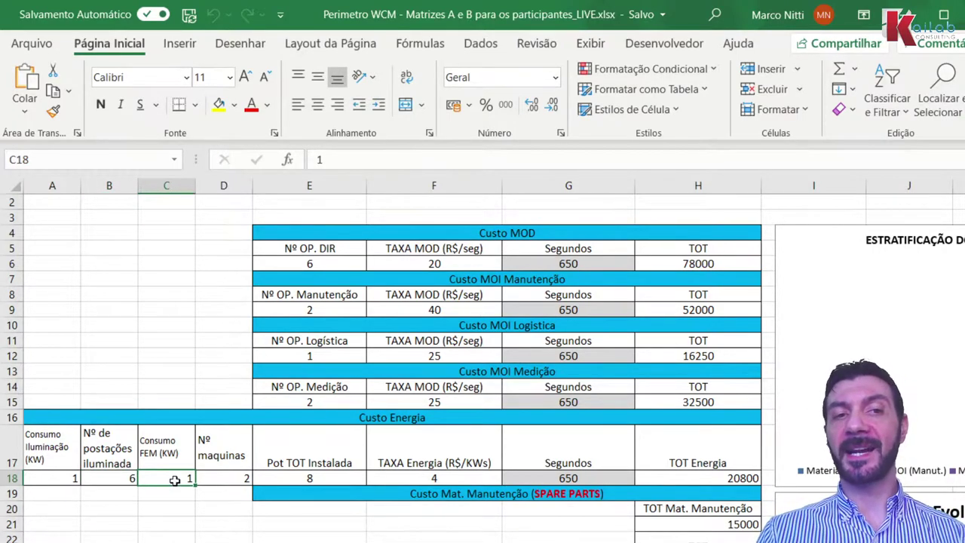
pyautogui.click(223, 481)
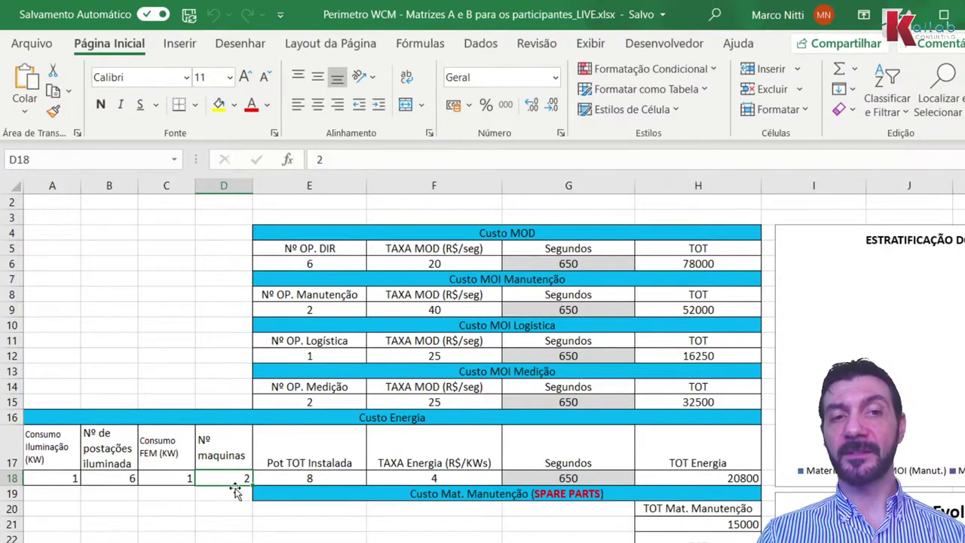
pyautogui.click(338, 480)
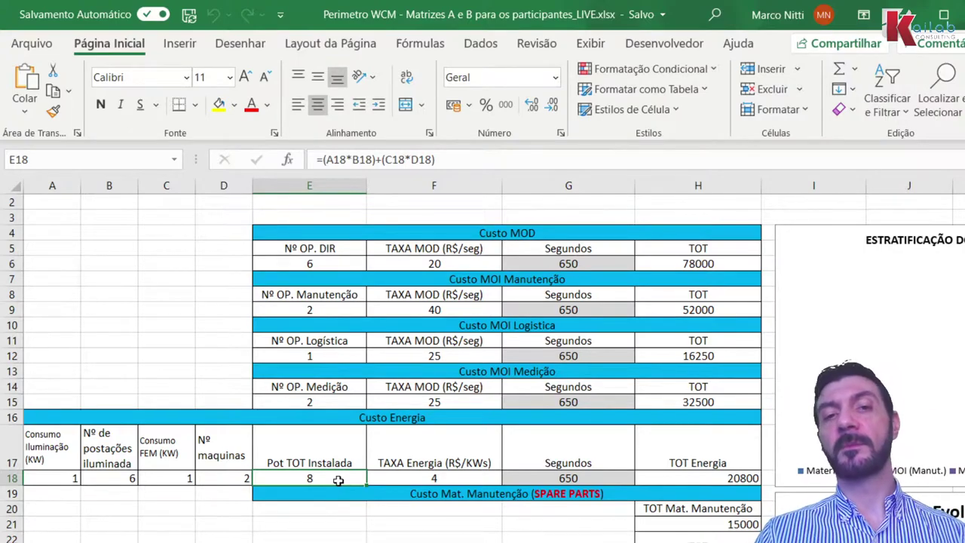
pyautogui.click(585, 478)
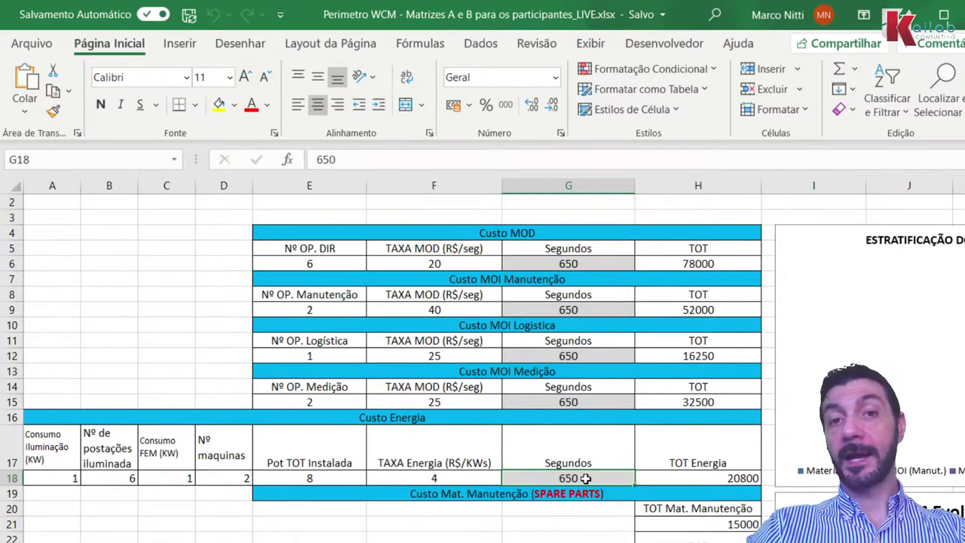
pyautogui.click(746, 476)
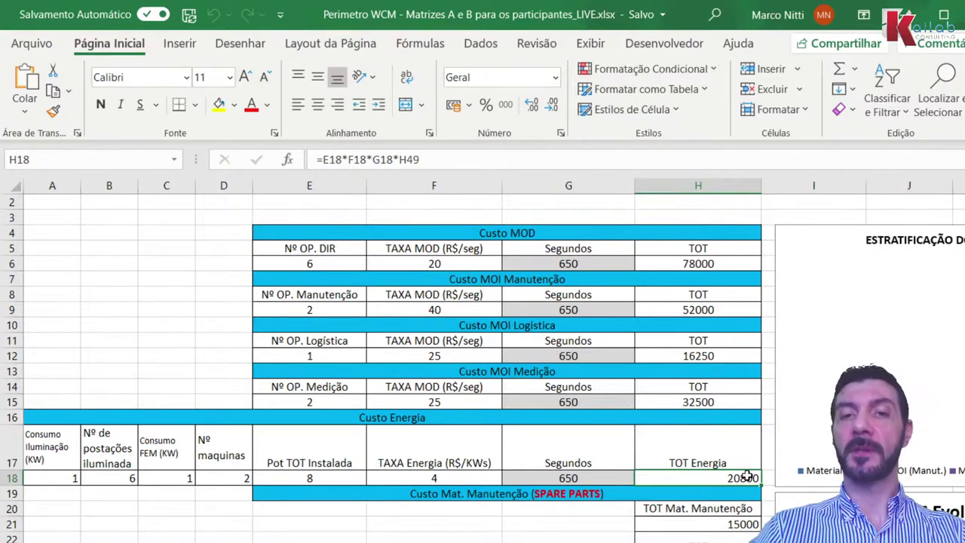
# Inspect the formulas for the spare parts maintenance material total and the overall TOT cell in H24.
pyautogui.click(695, 526)
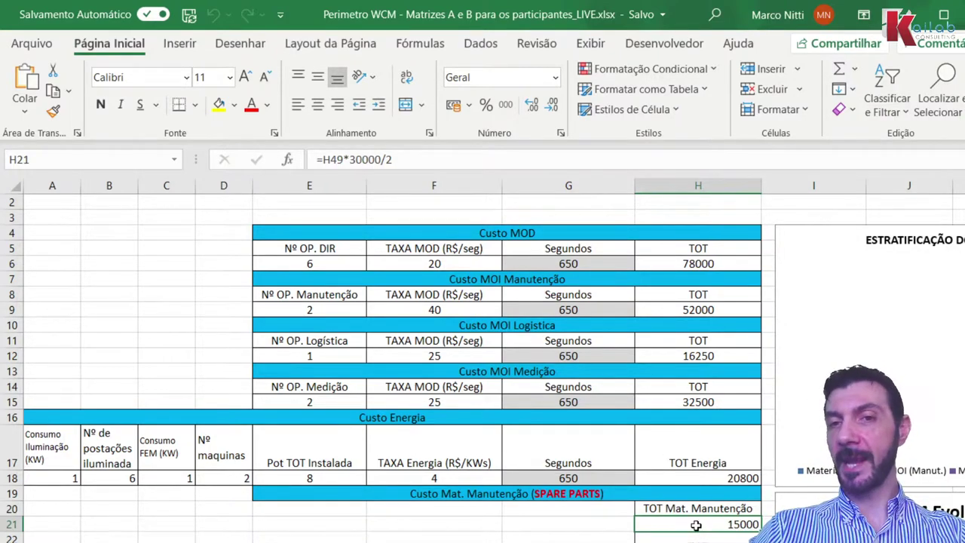
pyautogui.click(605, 524)
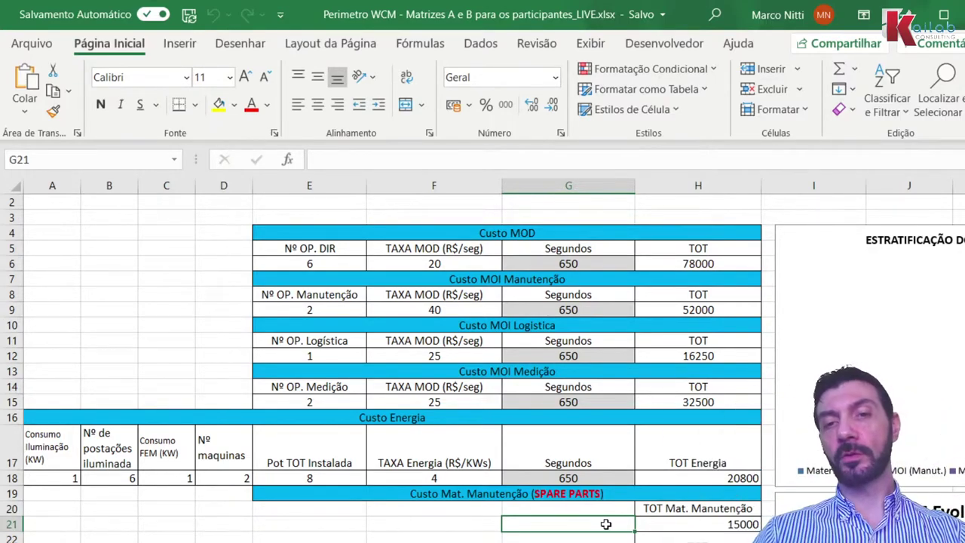
pyautogui.click(698, 542)
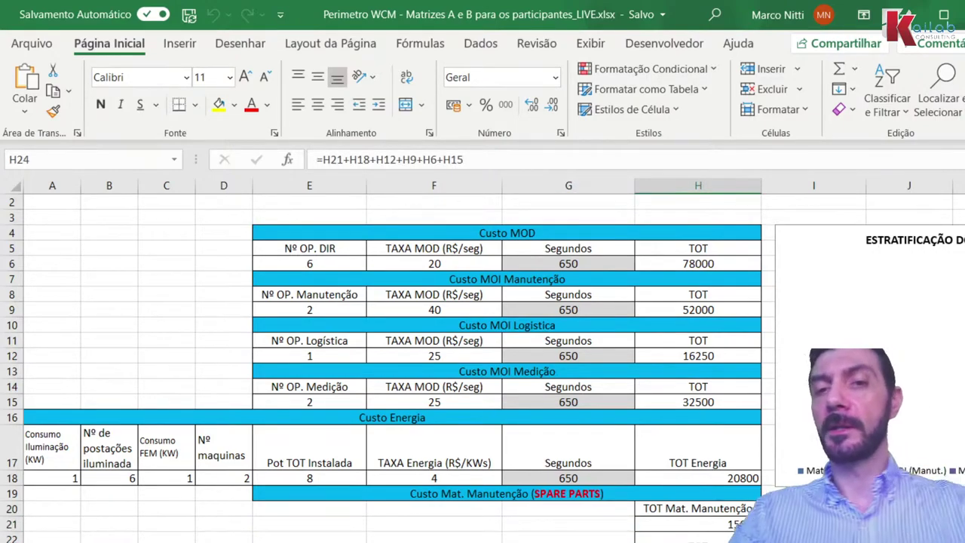
# Review the CUSTO TOT column from its header to the TOT row, and select the Material cell under PERIMETRO WCM.
pyautogui.scroll(-5, 482, 368)
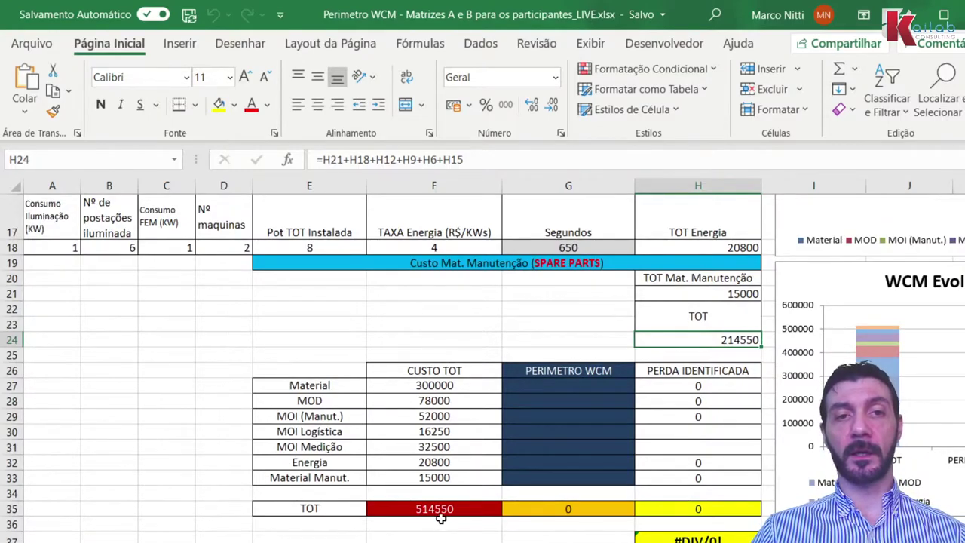
pyautogui.moveTo(437, 510)
pyautogui.mouseDown()
pyautogui.moveTo(428, 368)
pyautogui.moveTo(434, 524)
pyautogui.moveTo(434, 512)
pyautogui.mouseUp()
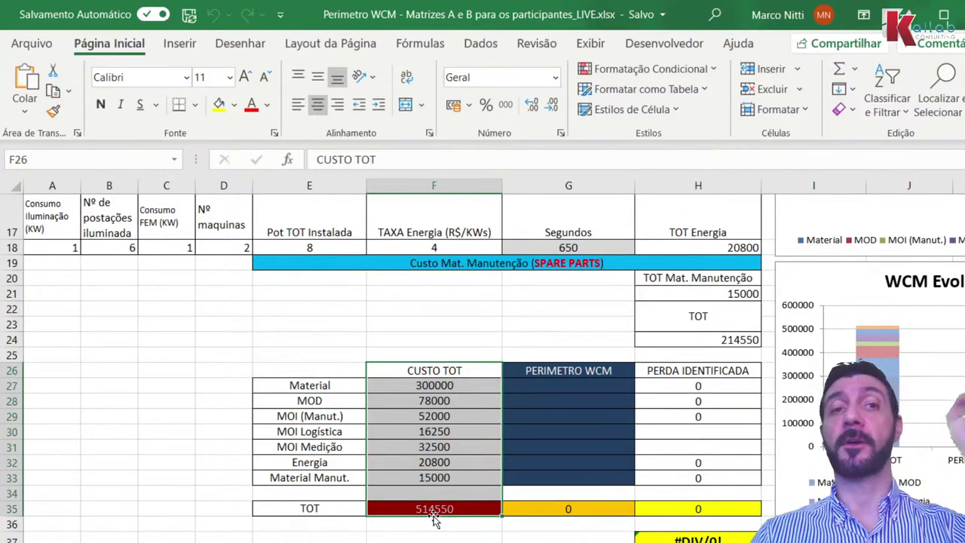
pyautogui.click(527, 401)
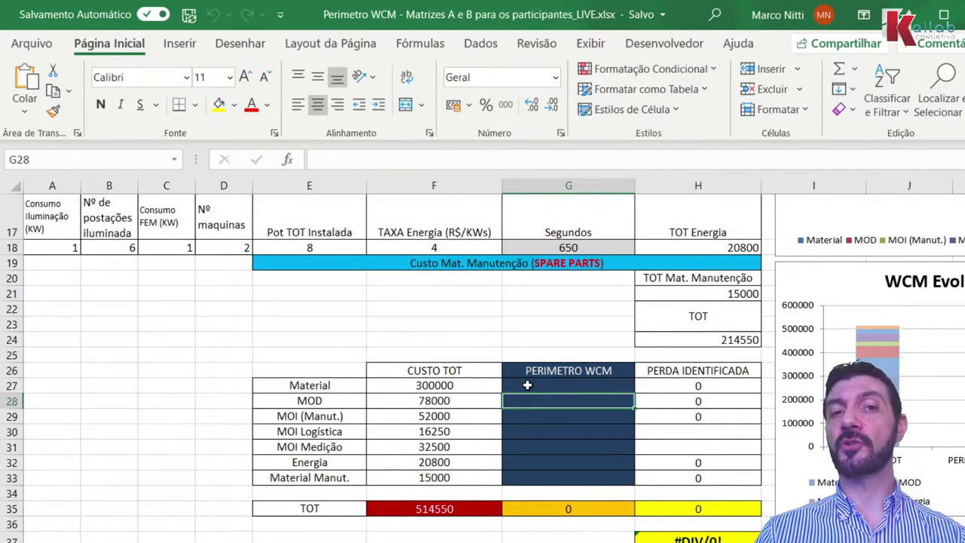
pyautogui.click(527, 385)
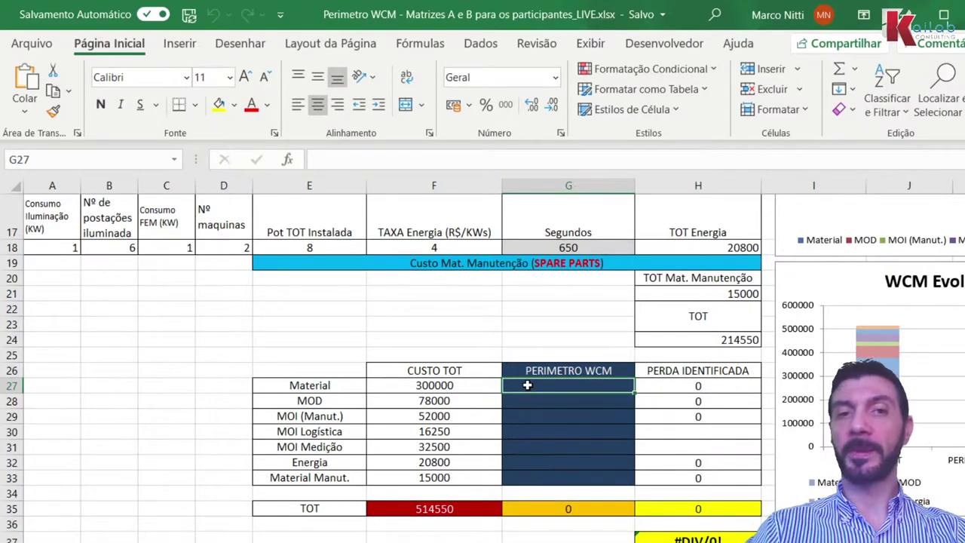
# Link the MOD and MOI (Manut.) cells under PERIMETRO WCM to their CUSTO TOT values, using =F28 and =F29.
pyautogui.click(523, 400)
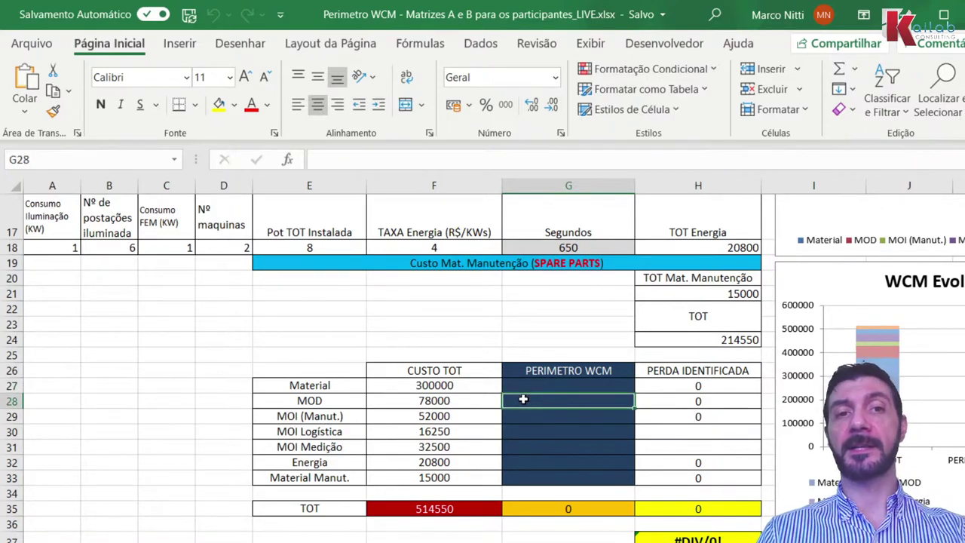
pyautogui.write('=')
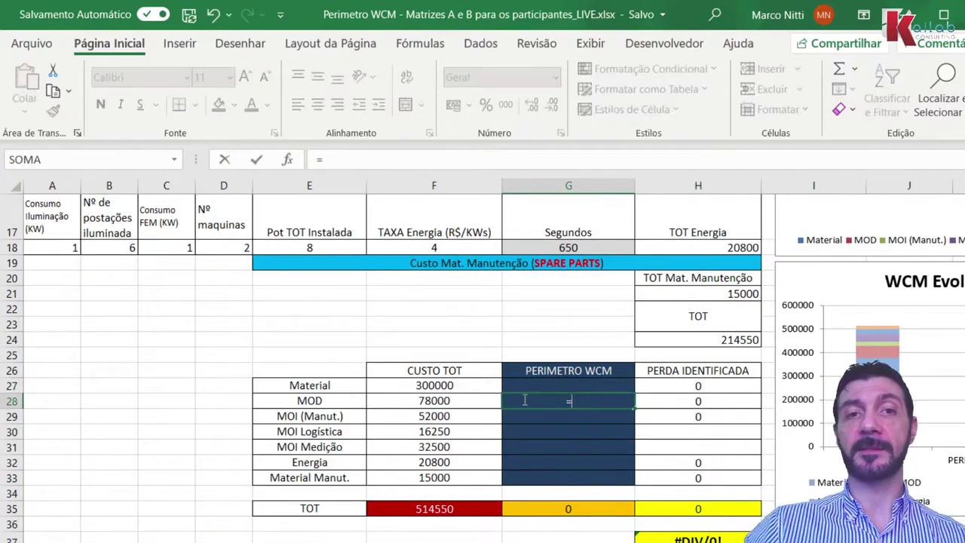
pyautogui.click(432, 401)
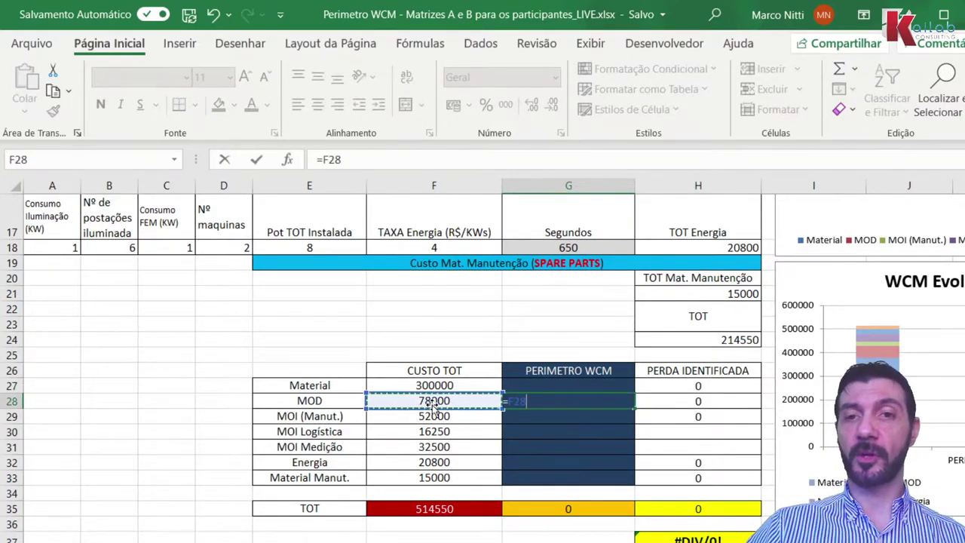
pyautogui.press('Return')
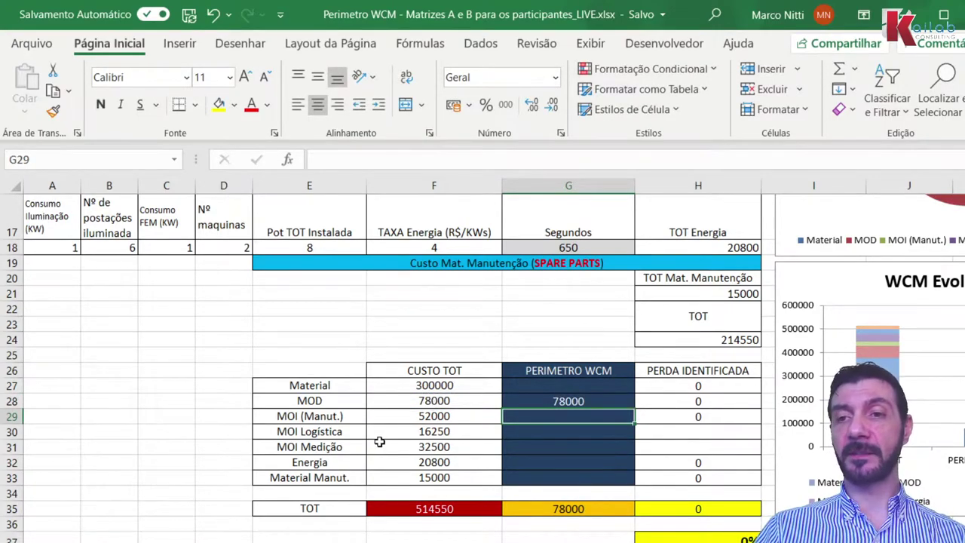
pyautogui.hscroll(3, 379, 441)
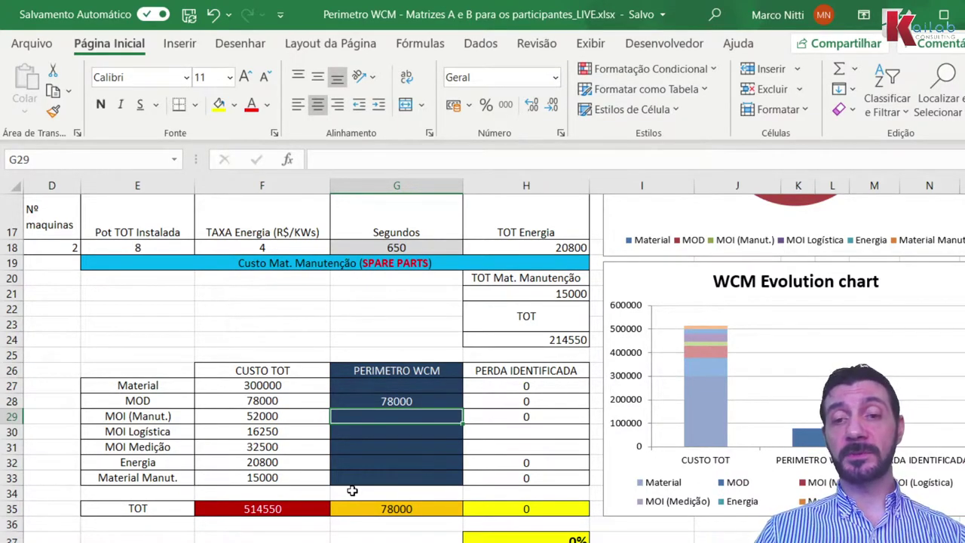
pyautogui.write('=')
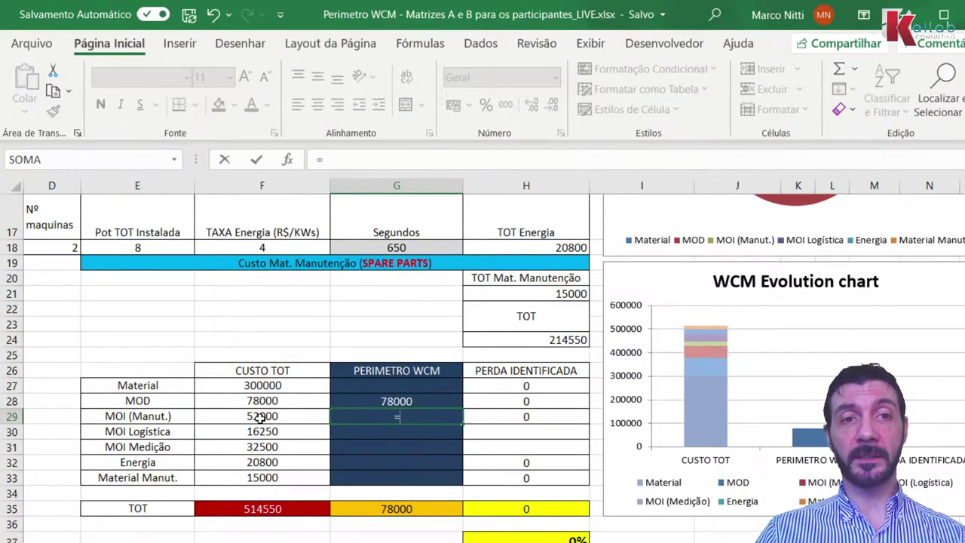
pyautogui.click(256, 415)
pyautogui.press('Return')
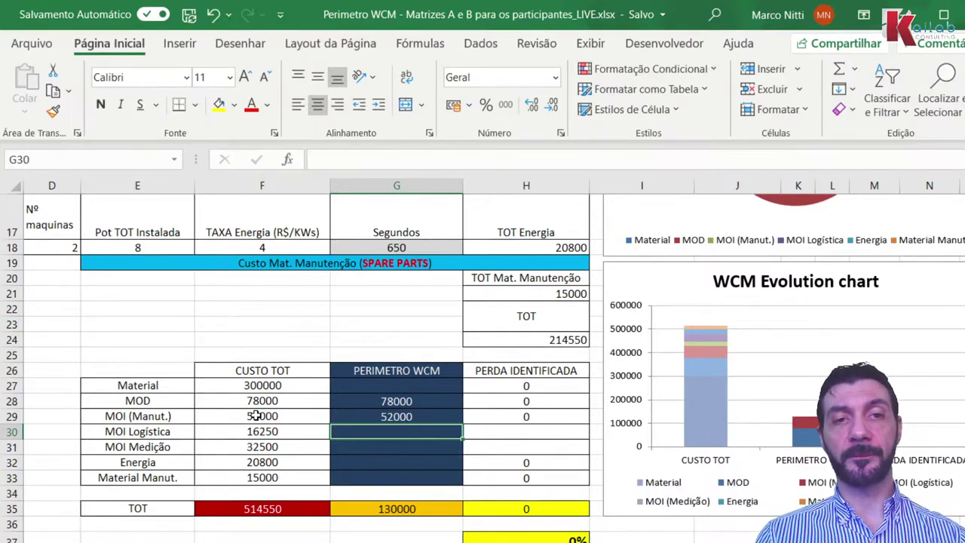
# Link the MOI Logística cell under PERIMETRO WCM to its CUSTO TOT value with =F30.
pyautogui.write('=')
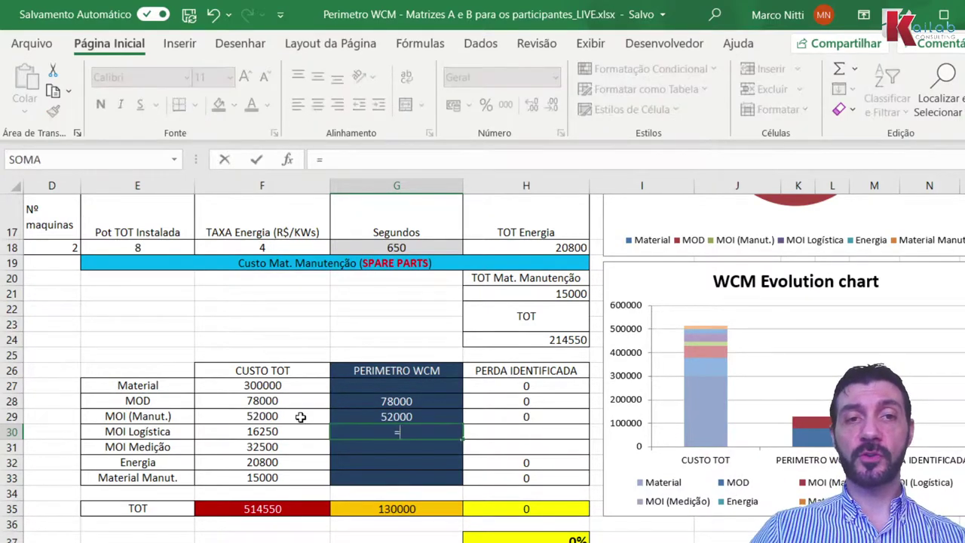
pyautogui.click(268, 429)
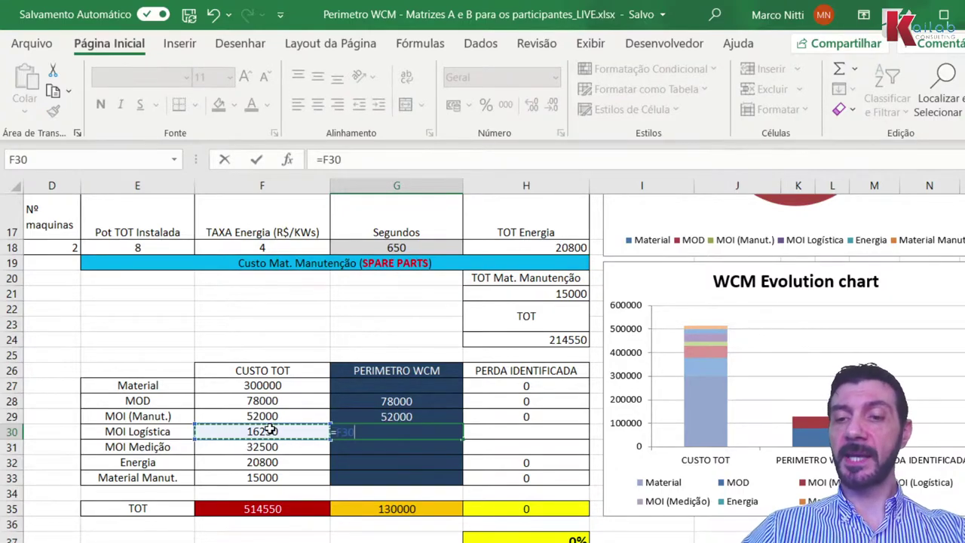
pyautogui.press('Return')
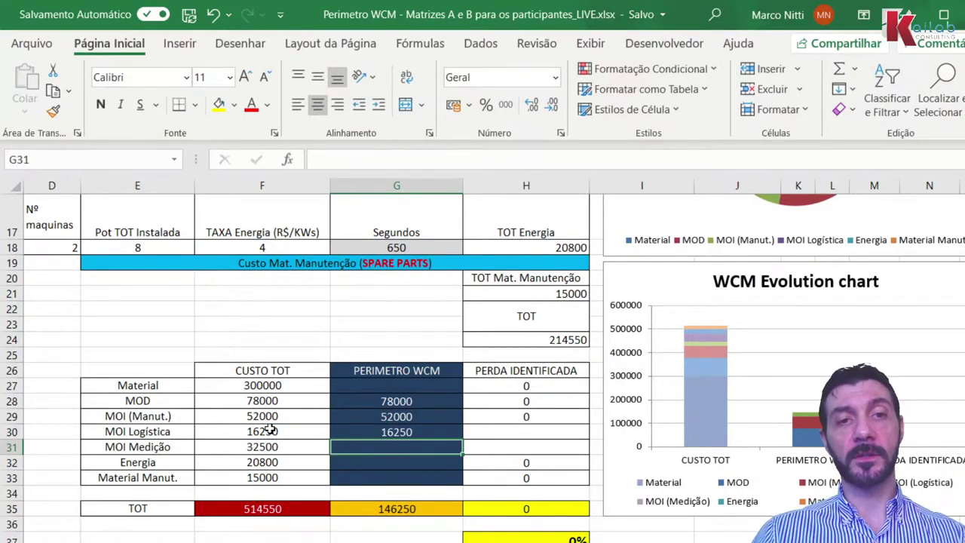
# Link the Energia and Material Manut. cells under PERIMETRO WCM to their CUSTO TOT values, using =F32 and =F33.
pyautogui.click(357, 464)
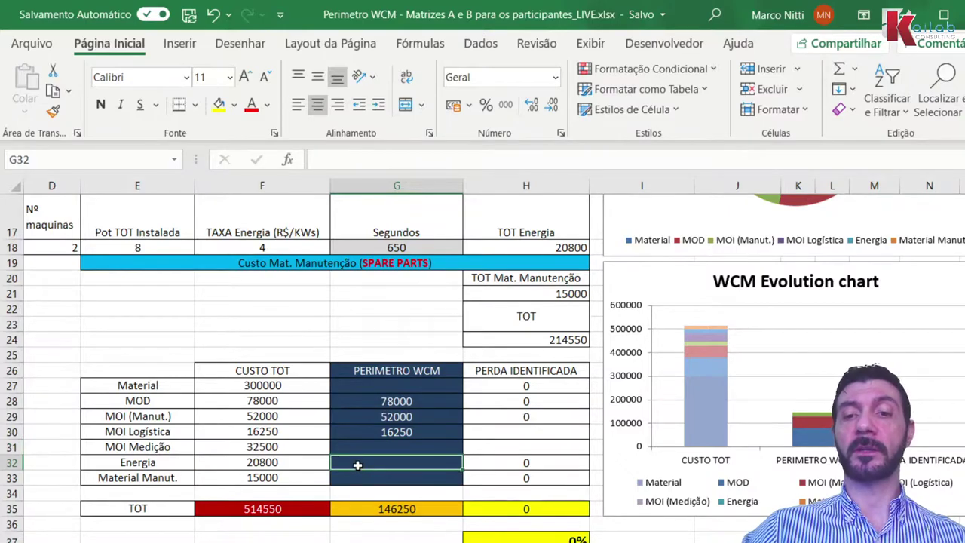
pyautogui.write('=')
pyautogui.click(268, 463)
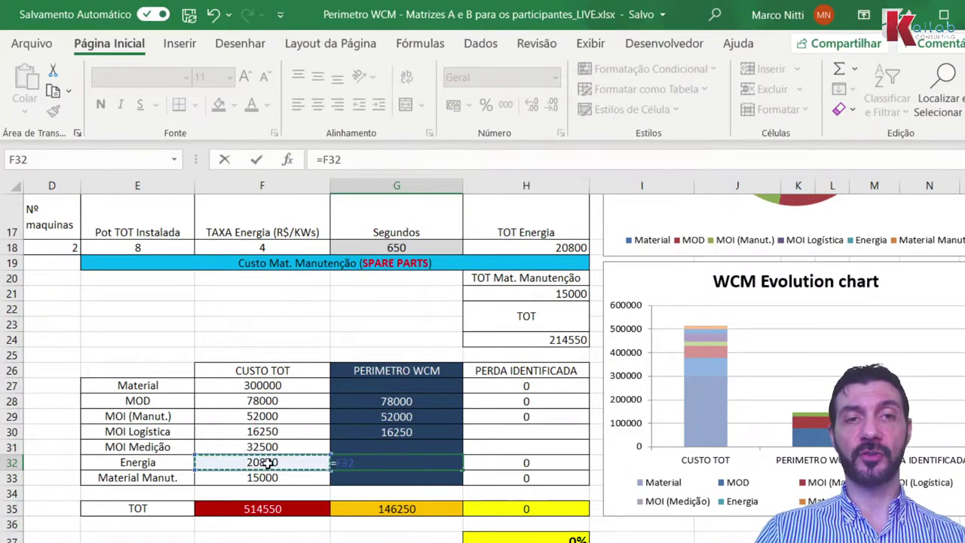
pyautogui.press('Return')
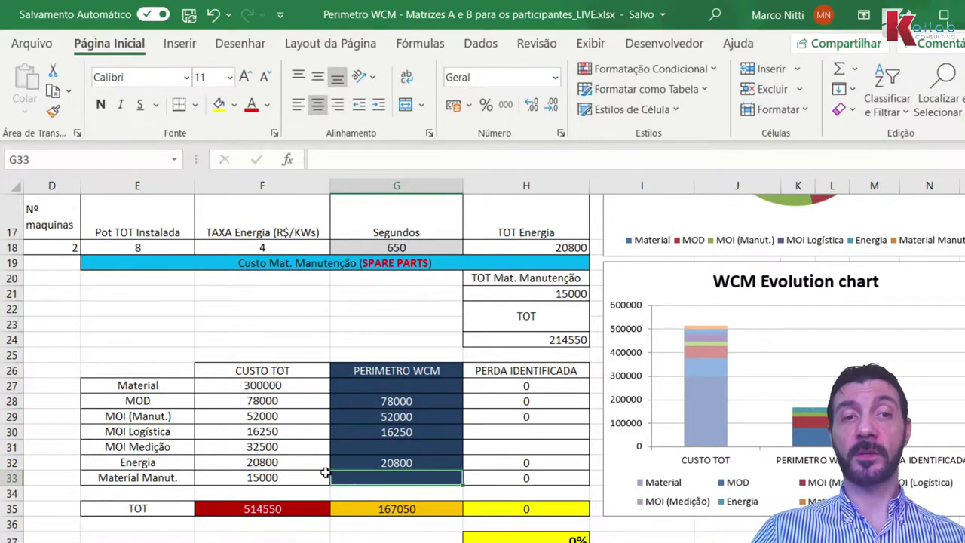
pyautogui.write('=')
pyautogui.click(260, 477)
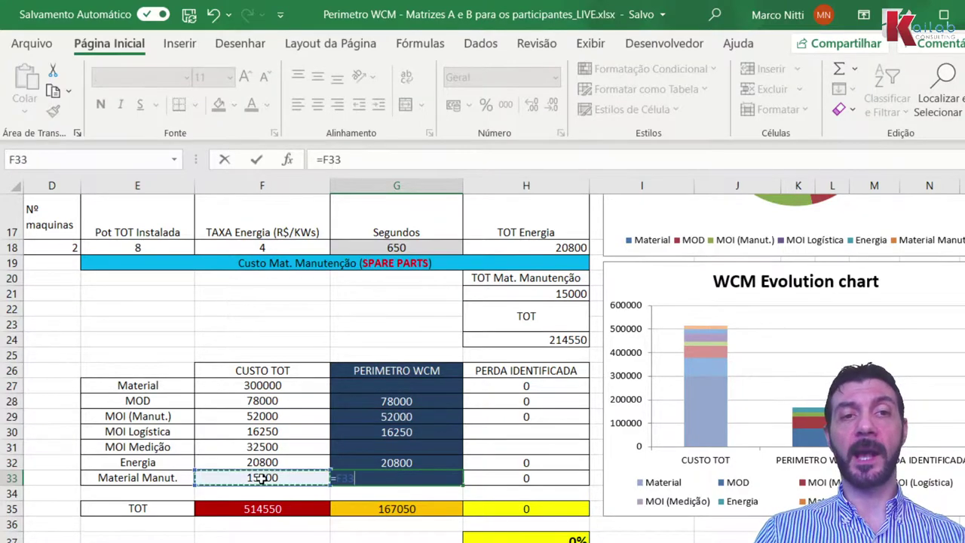
pyautogui.press('Return')
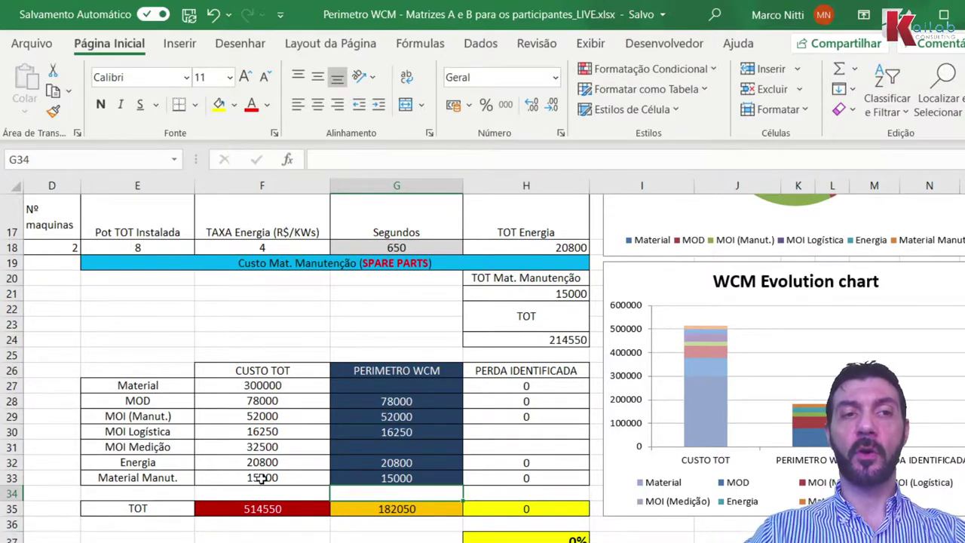
# Try linking the MOI Medição cell under PERIMETRO WCM to its CUSTO TOT value with =F31, and clear the formula again.
pyautogui.moveTo(377, 451); pyautogui.dragTo(186, 445)
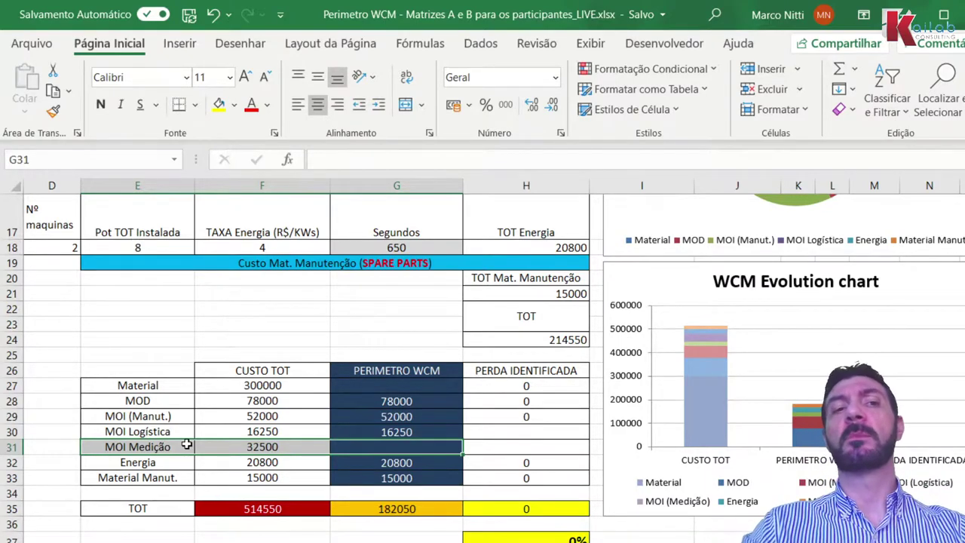
pyautogui.click(350, 445)
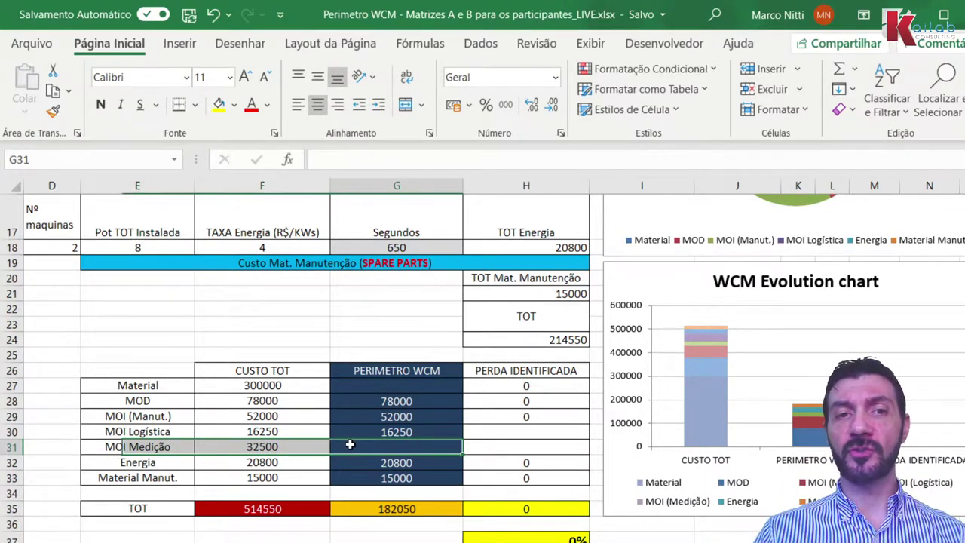
pyautogui.write('=')
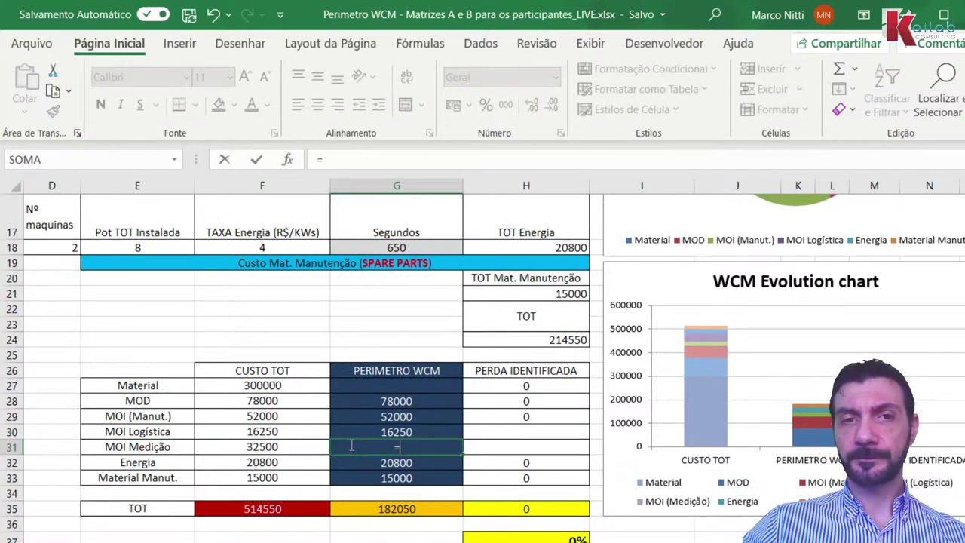
pyautogui.click(271, 450)
pyautogui.press('Return')
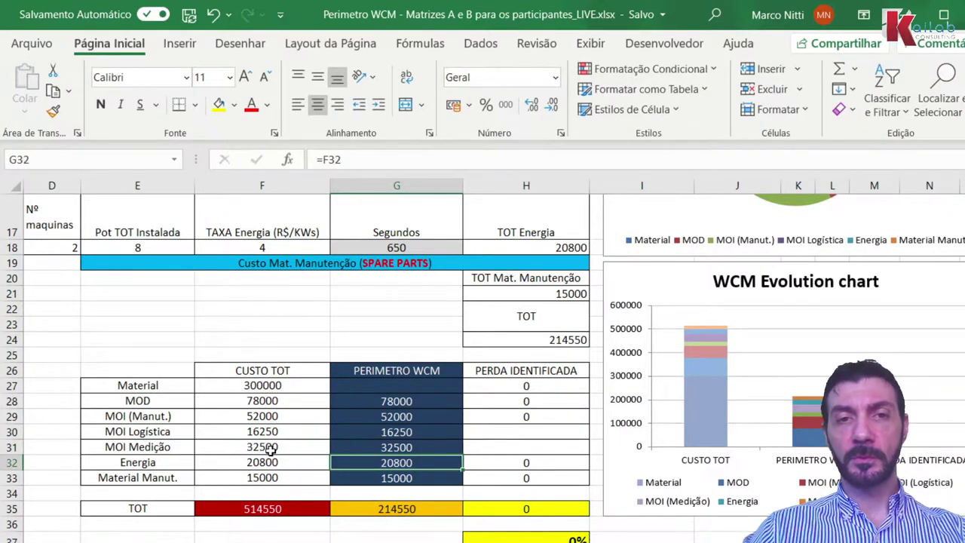
pyautogui.click(389, 447)
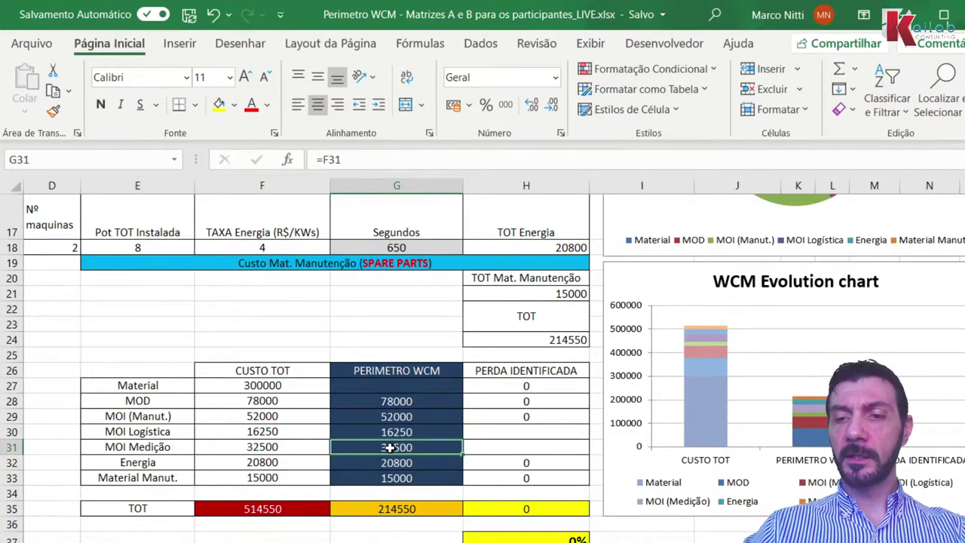
pyautogui.doubleClick(389, 447)
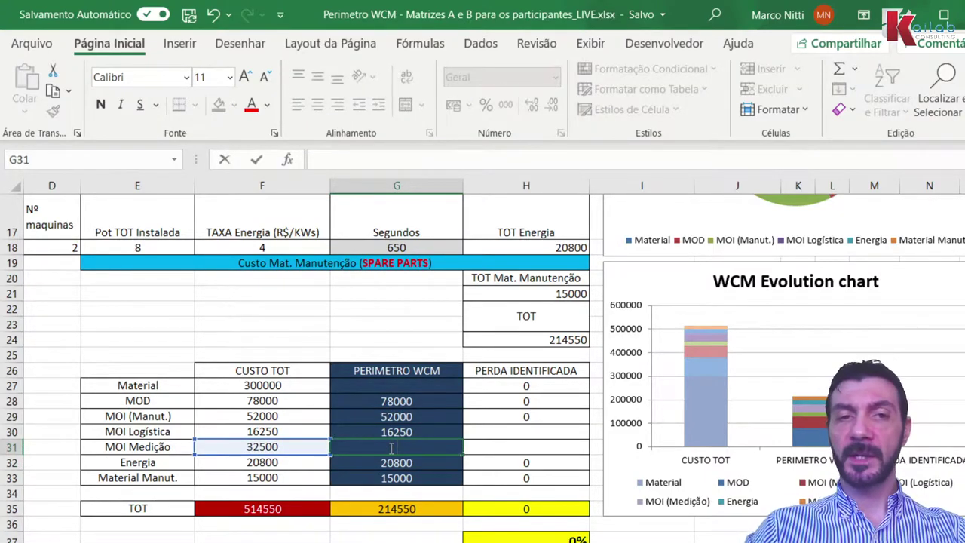
# Switch to the Simulação perda workbook and examine the process flow by advancing the simulation time to 83 and 163 seconds.
pyautogui.click(166, 539)
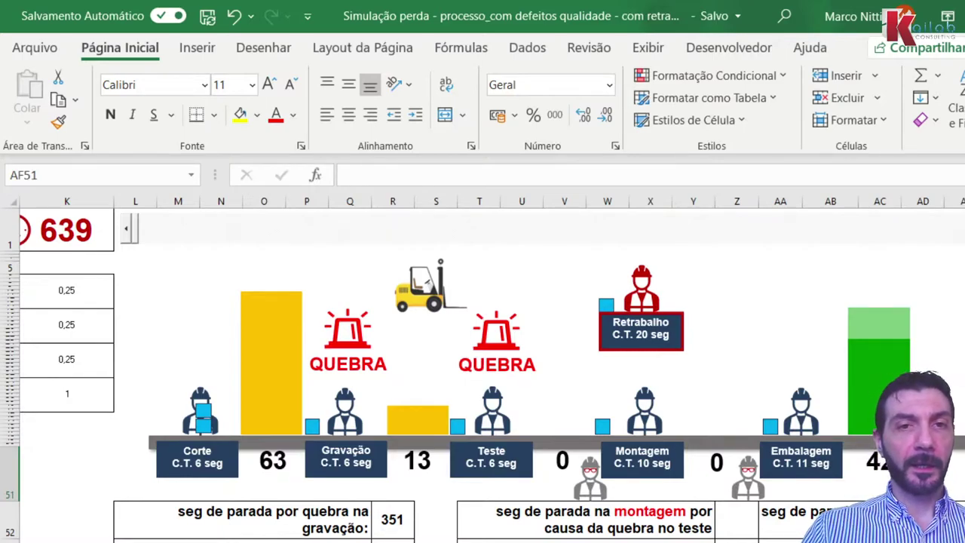
pyautogui.click(86, 487)
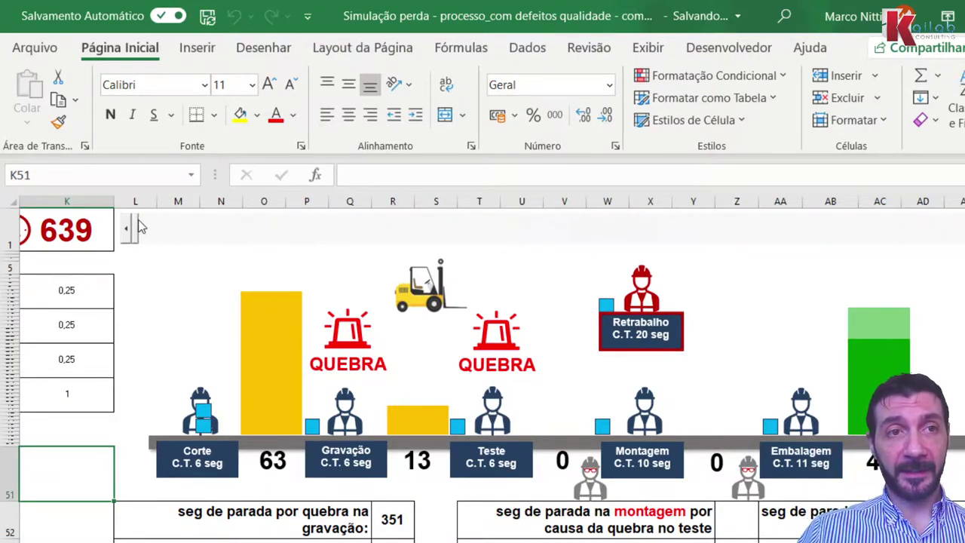
pyautogui.moveTo(135, 222); pyautogui.dragTo(254, 230)
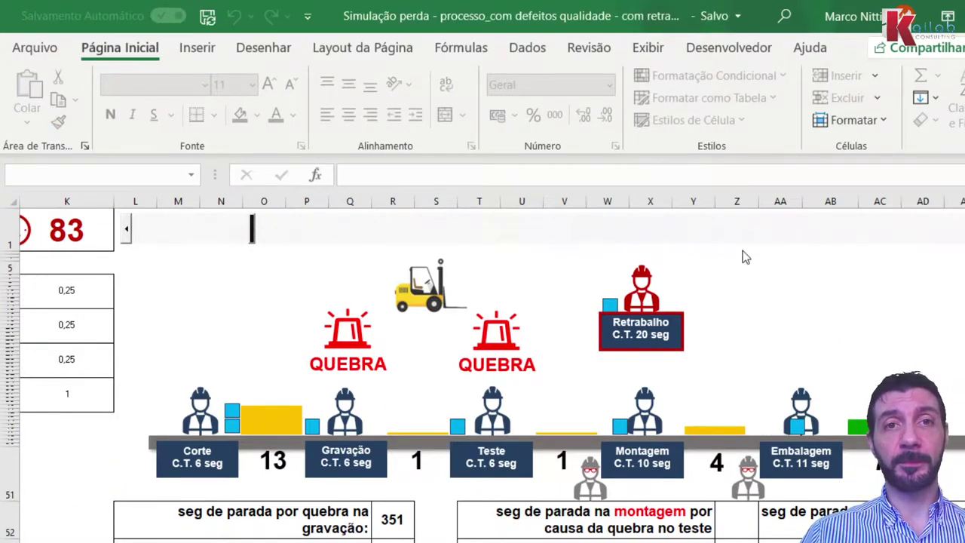
pyautogui.moveTo(254, 230); pyautogui.dragTo(364, 230)
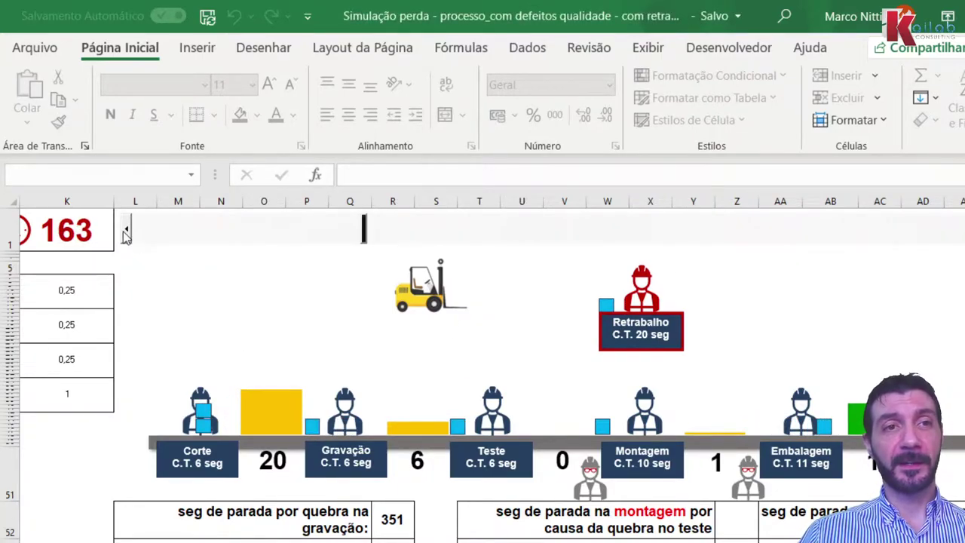
pyautogui.moveTo(130, 229); pyautogui.dragTo(130, 229)
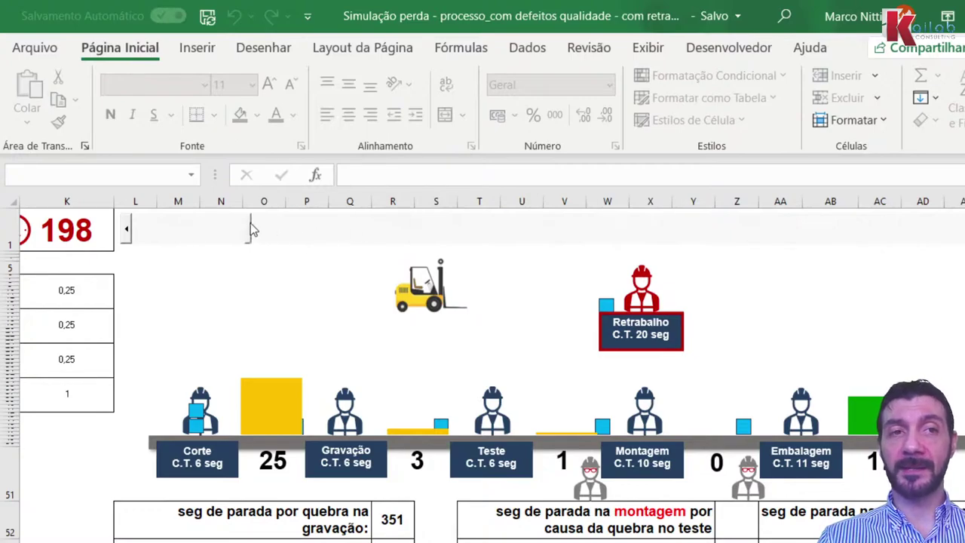
# Set the four simulation parameters in K6, K15, K24 and K33 to 0.
pyautogui.click(64, 291)
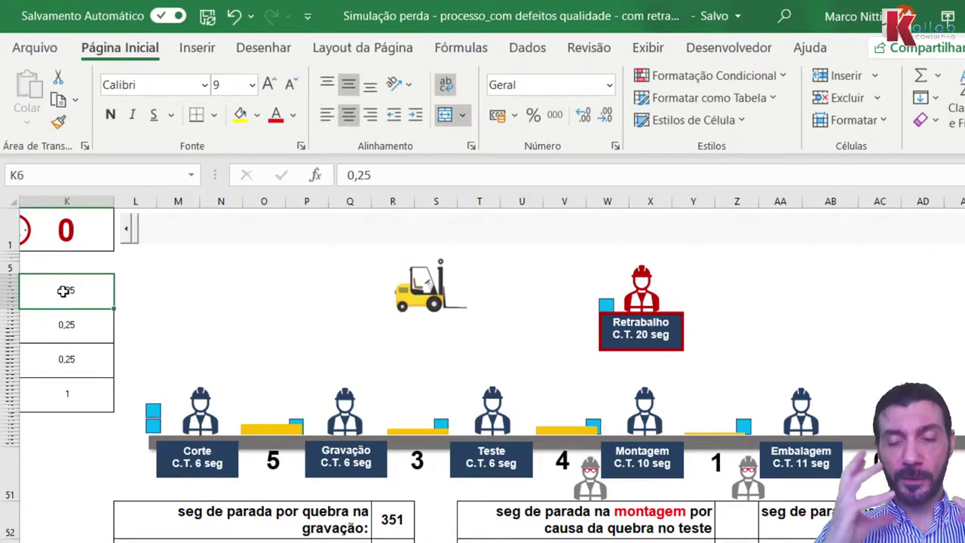
pyautogui.write('0')
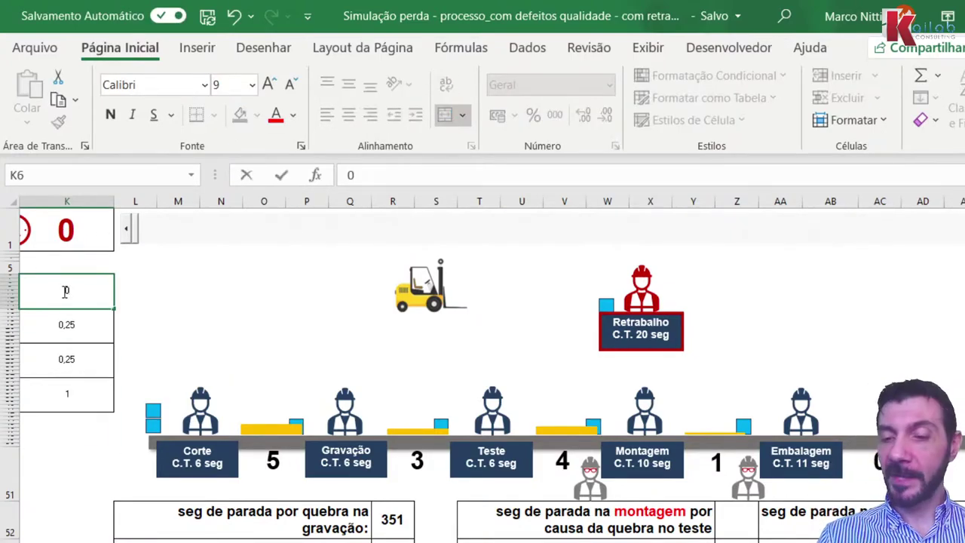
pyautogui.press('Return')
pyautogui.write('0')
pyautogui.press('Return')
pyautogui.write('0')
pyautogui.press('Return')
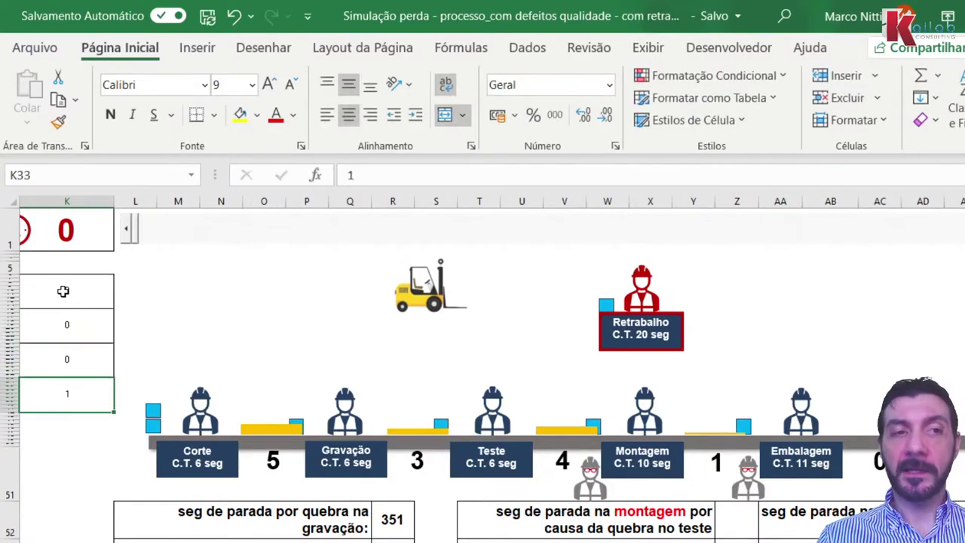
pyautogui.write('0')
pyautogui.press('Return')
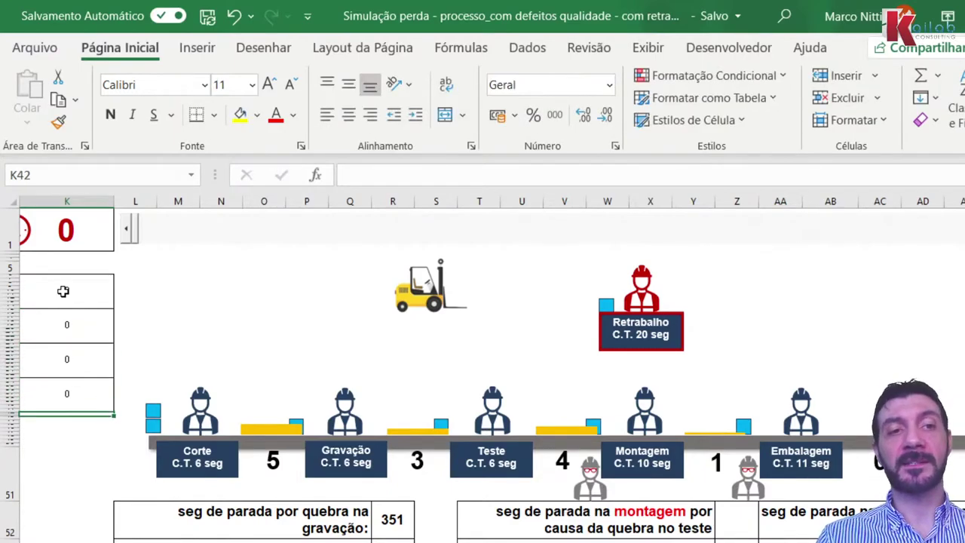
pyautogui.click(72, 446)
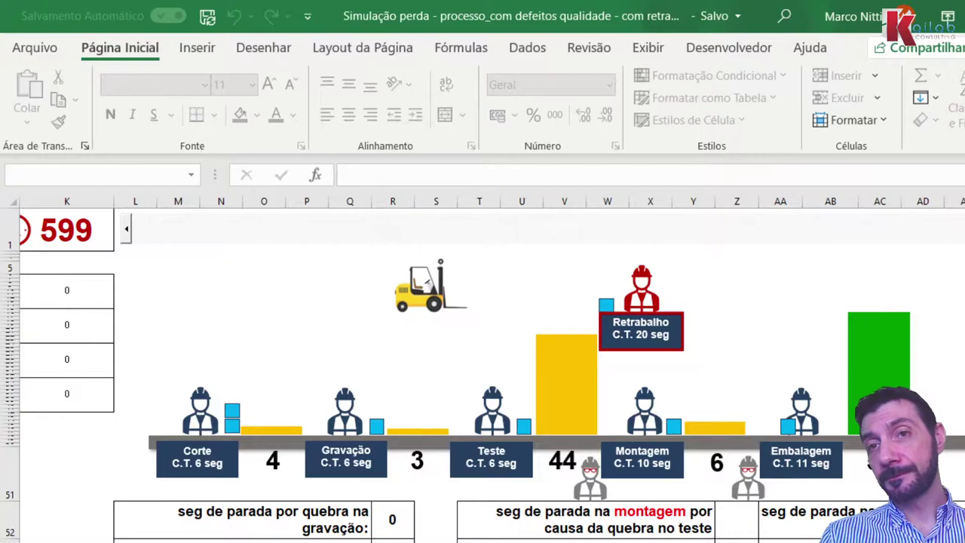
# Reset the simulation time to 0 and set the parameters in K6, K15 and K24 to 0,25.
pyautogui.click(123, 226)
pyautogui.click(70, 293)
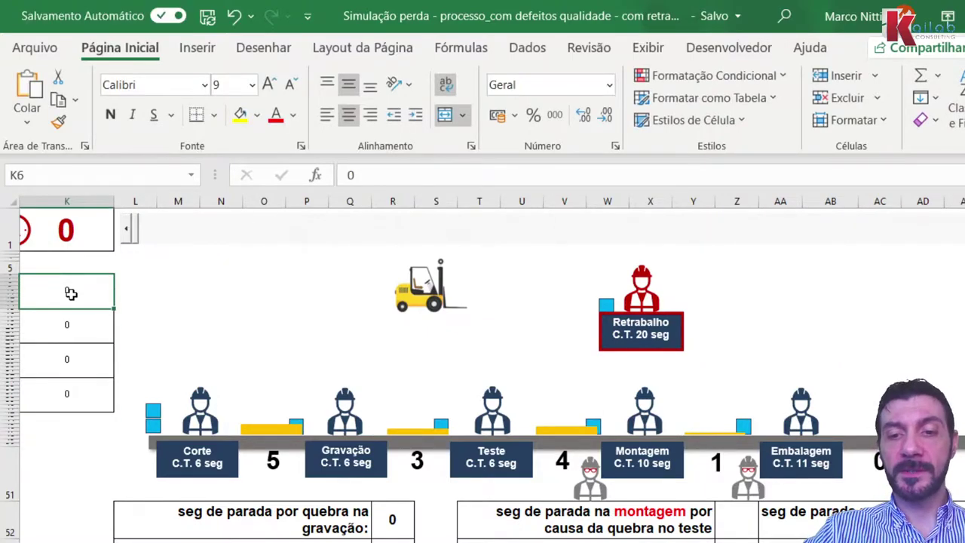
pyautogui.doubleClick(70, 293)
pyautogui.press('Return')
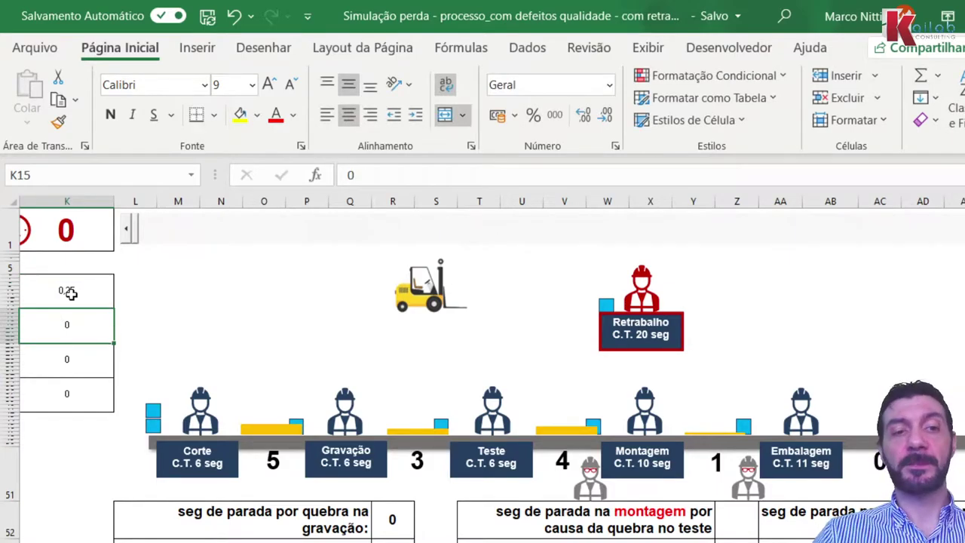
pyautogui.write('0,25')
pyautogui.press('Return')
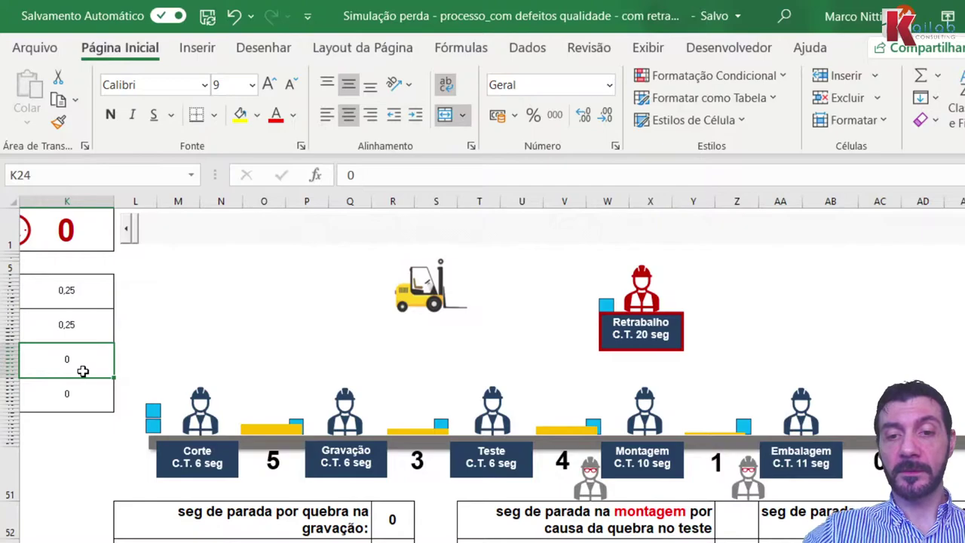
pyautogui.write('0,25')
pyautogui.press('Return')
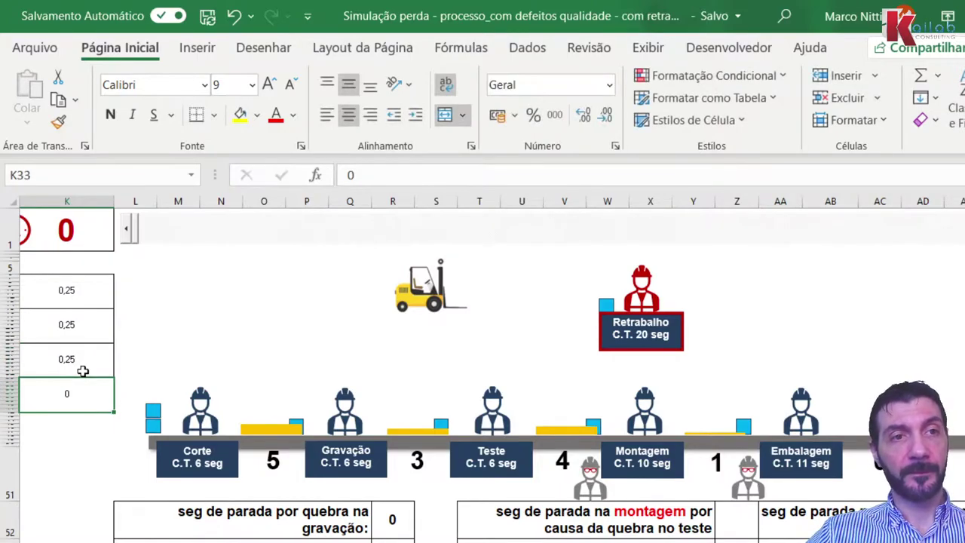
# Set the parameter in K33 to 1, run the loss simulation and stop it at 634 seconds.
pyautogui.write('1')
pyautogui.click(72, 469)
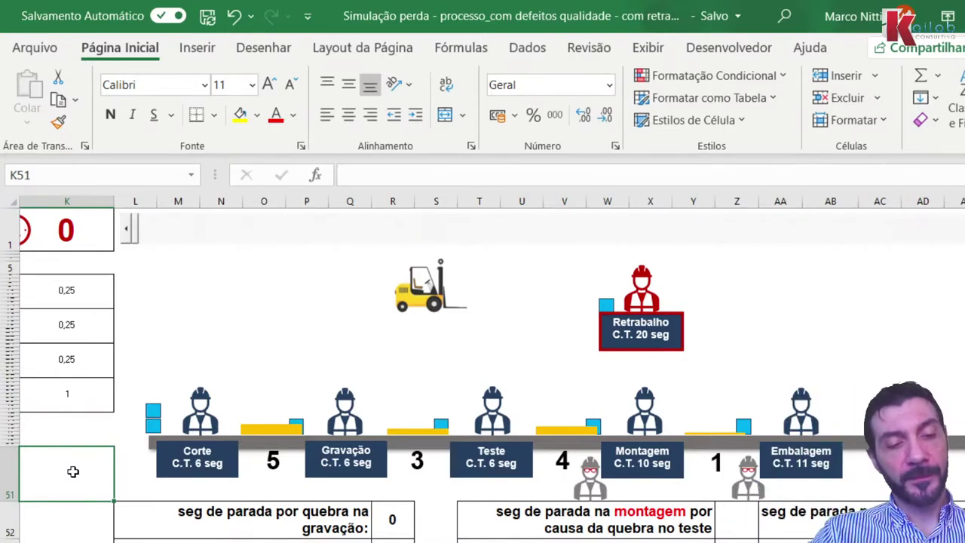
pyautogui.hotkey('ctrl', 'shift', 's')
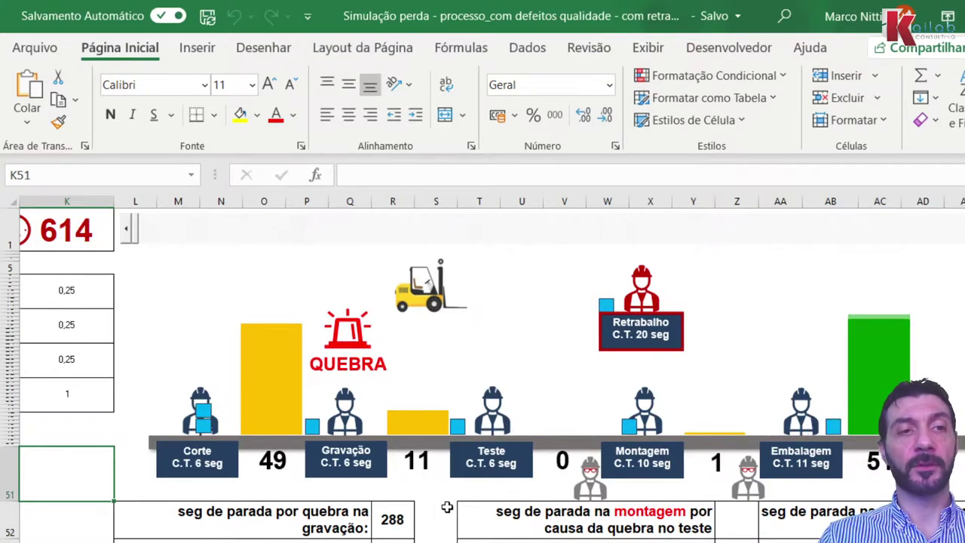
pyautogui.doubleClick(66, 470)
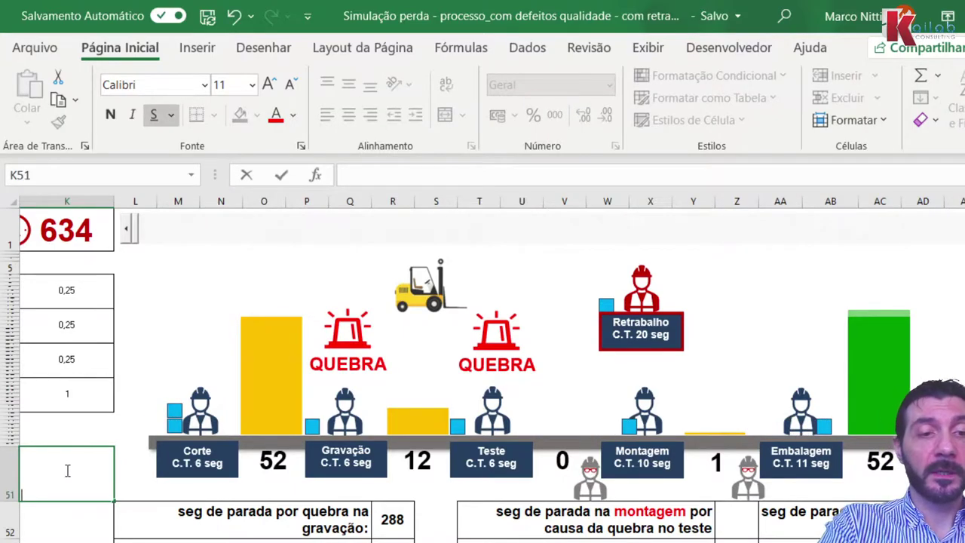
pyautogui.press('Escape')
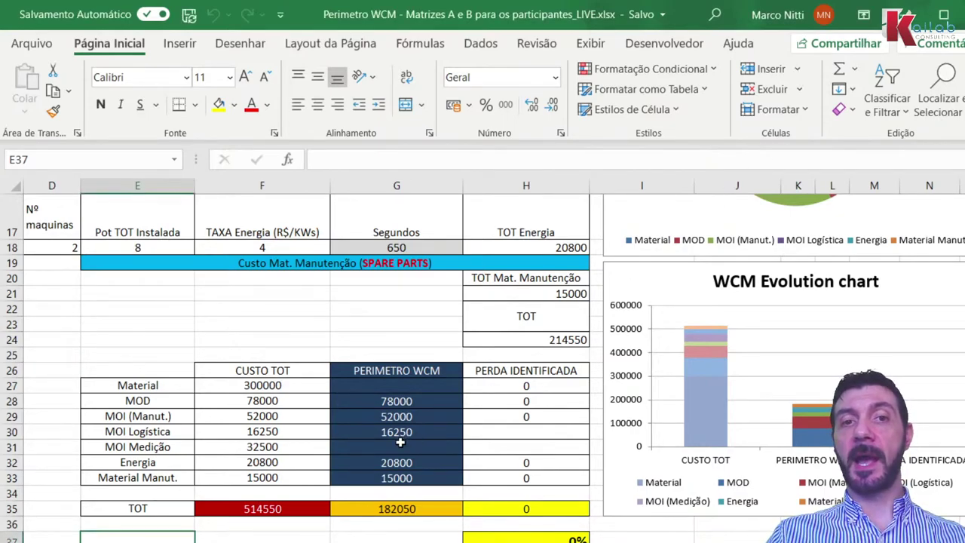
# Switch to the loss matrix sheet of the Perimetro WCM workbook and review the loss types from Defeitos de qualidade to Inatividade dos operadores.
pyautogui.hotkey('ctrl', 'pagedown')
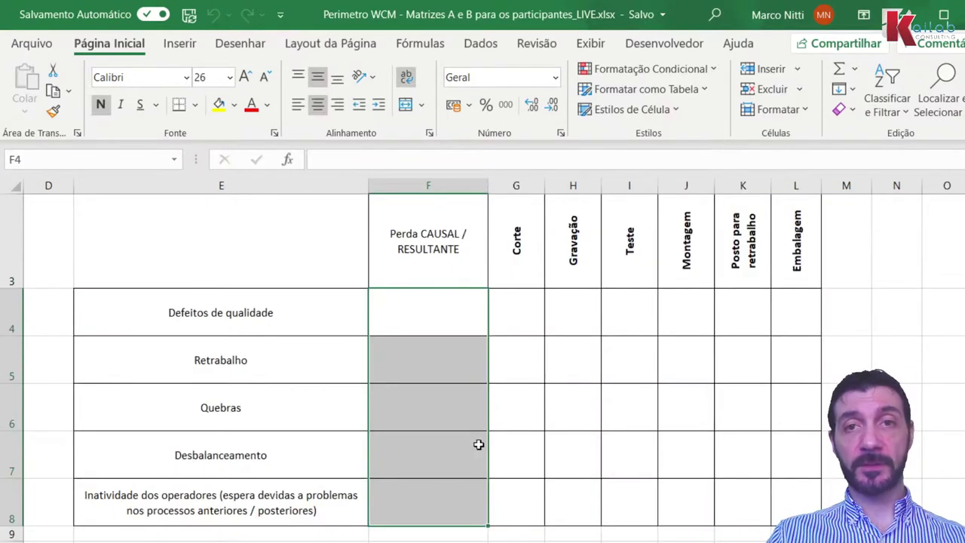
pyautogui.scroll(1, 478, 445)
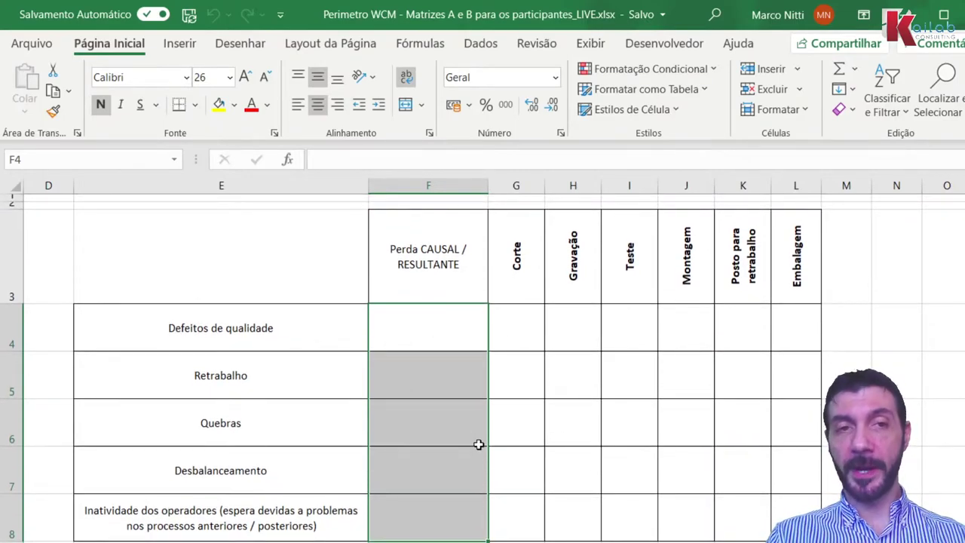
pyautogui.click(212, 342)
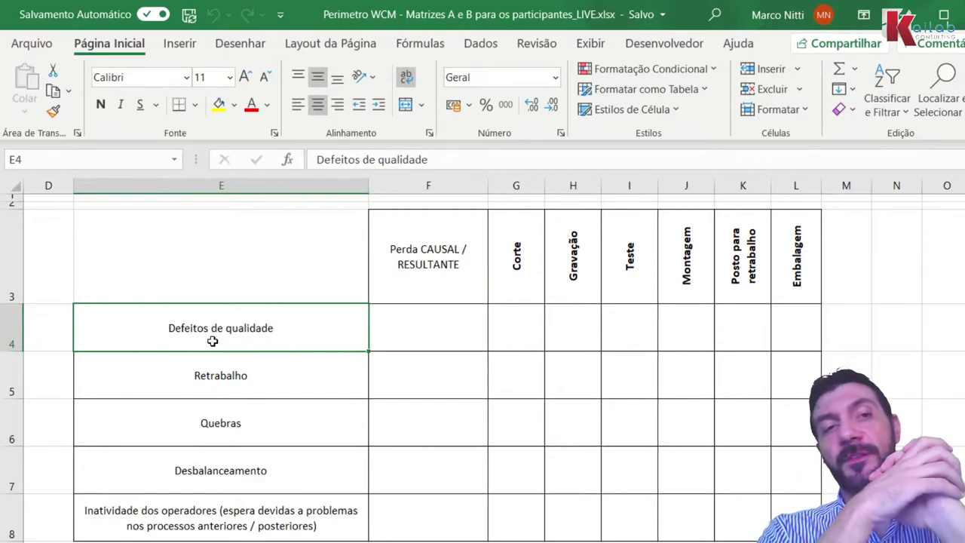
pyautogui.press('Down')
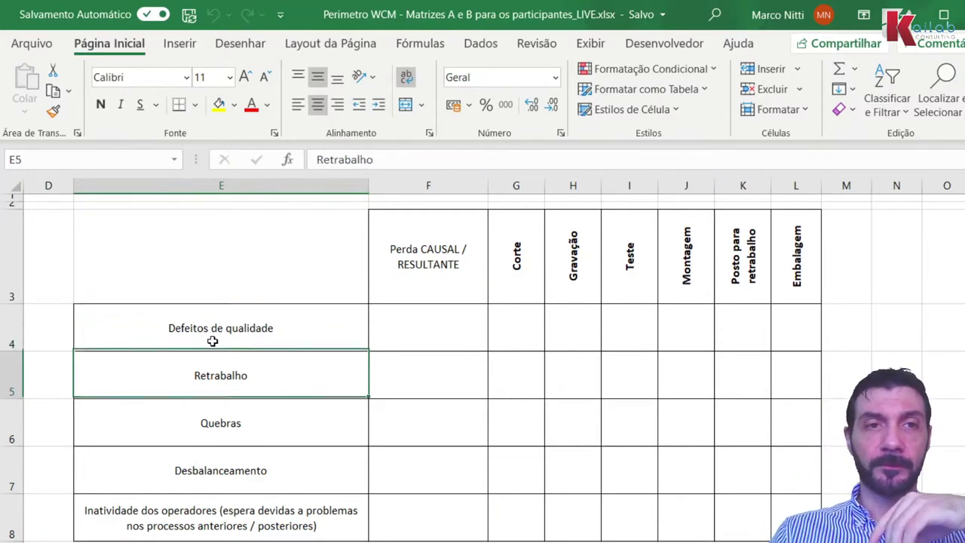
pyautogui.press('Down')
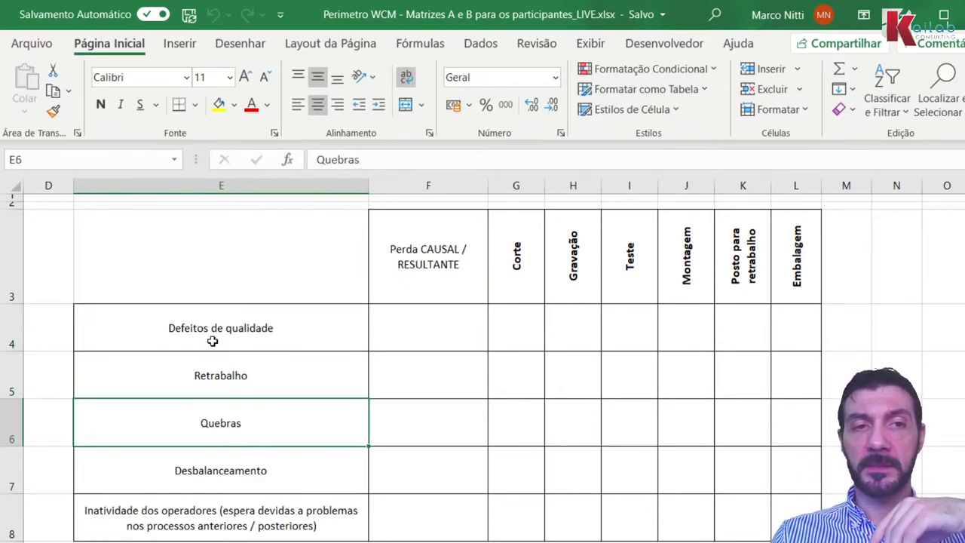
pyautogui.press('Down')
pyautogui.press('Down')
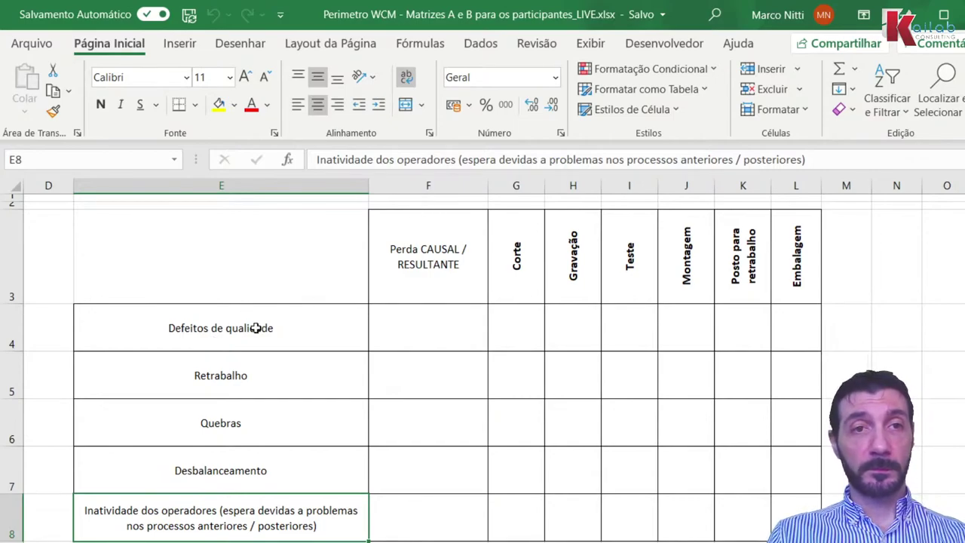
# Fill the Defeitos de qualidade cell under Gravação and the Retrabalho cell under Posto para retrabalho with red.
pyautogui.click(581, 330)
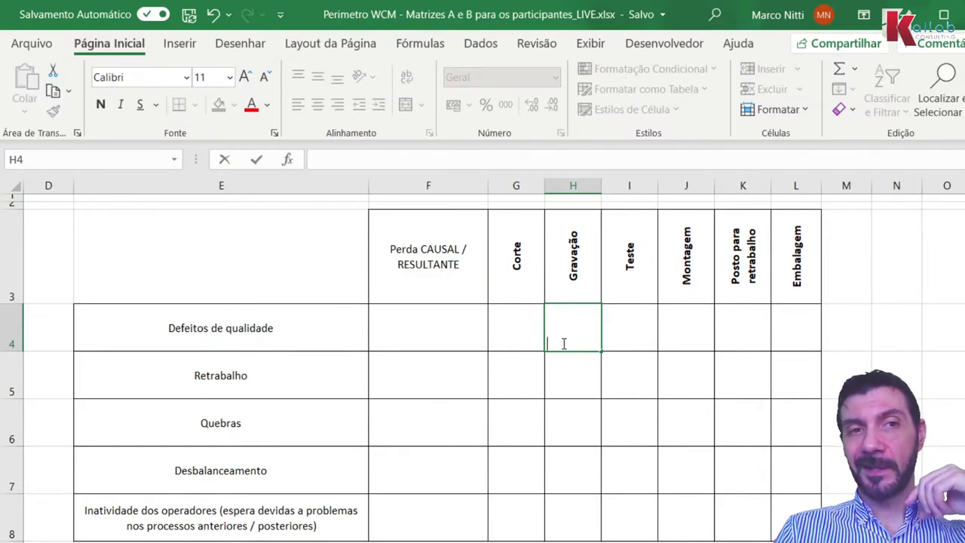
pyautogui.click(577, 370)
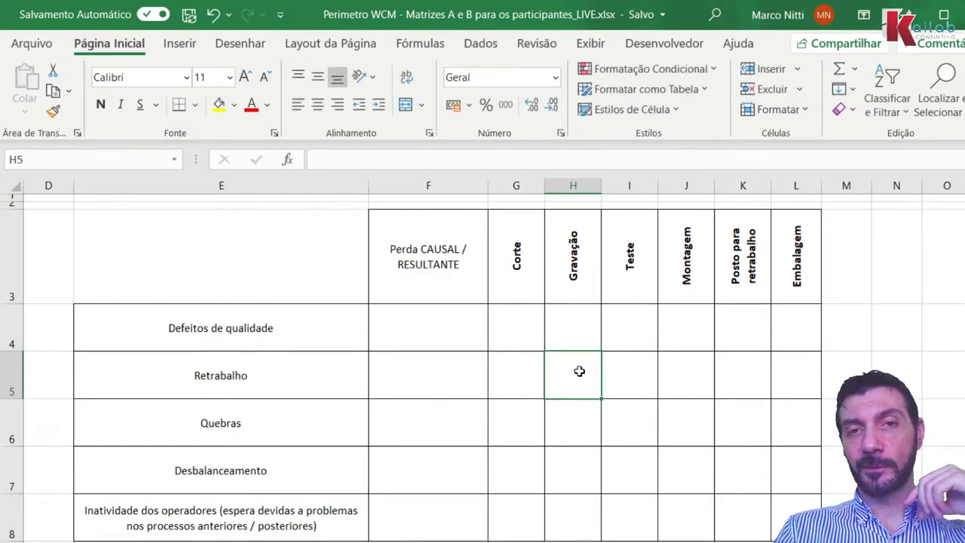
pyautogui.click(564, 331)
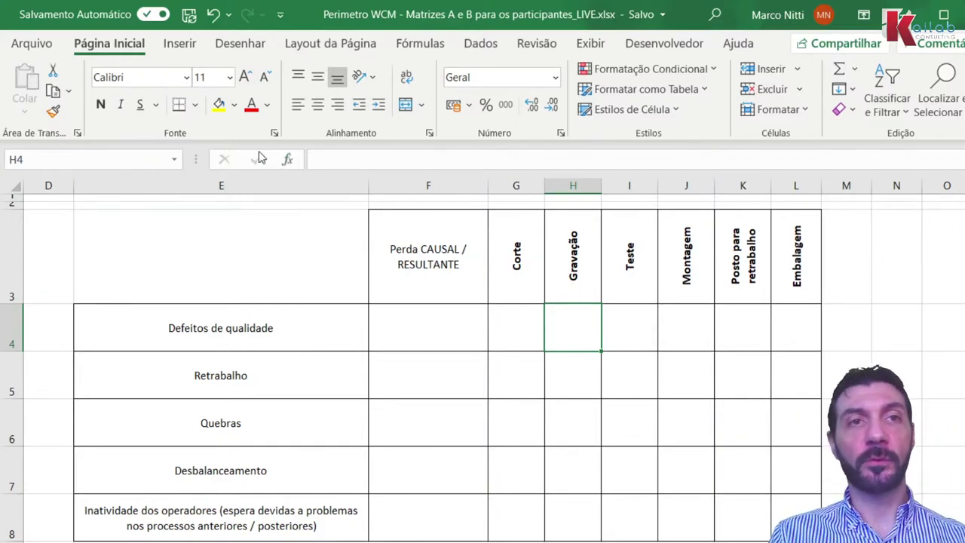
pyautogui.click(220, 106)
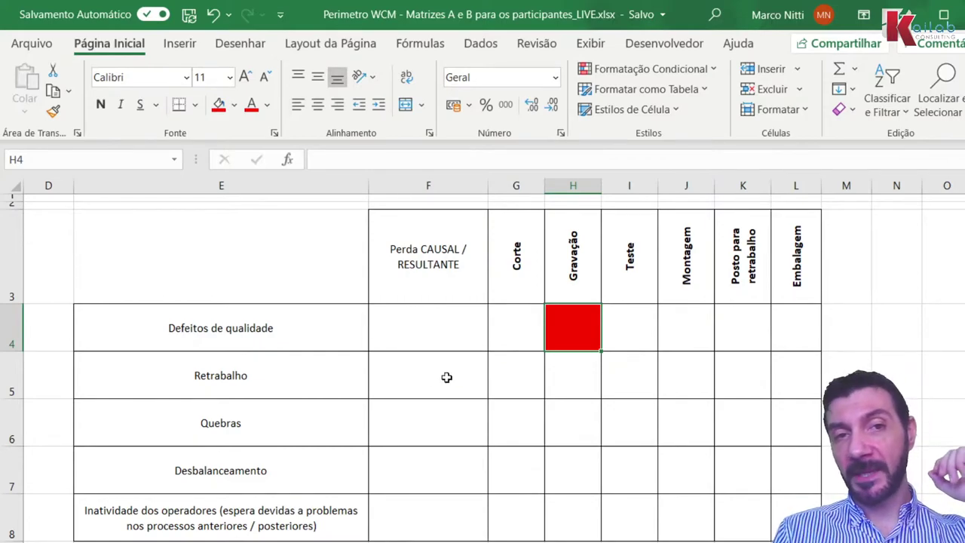
pyautogui.click(760, 374)
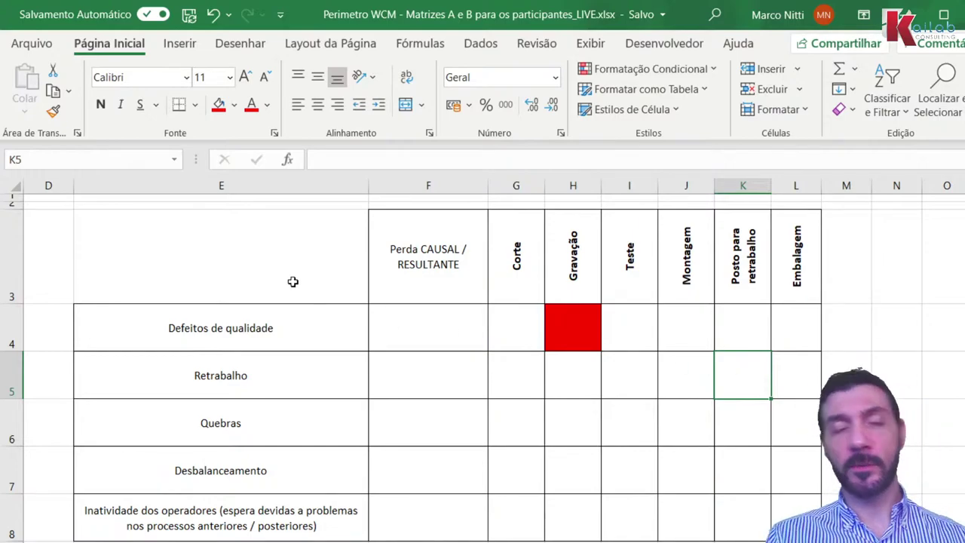
pyautogui.click(232, 108)
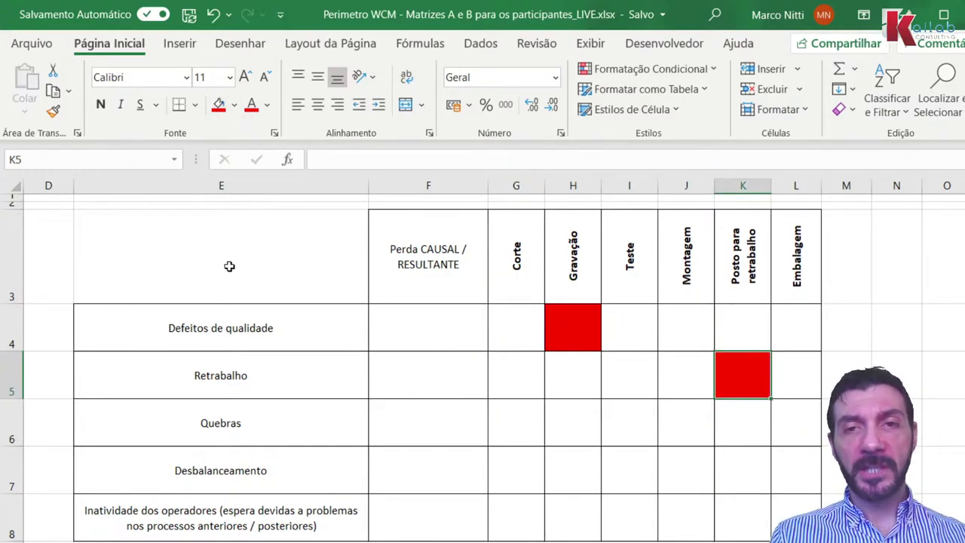
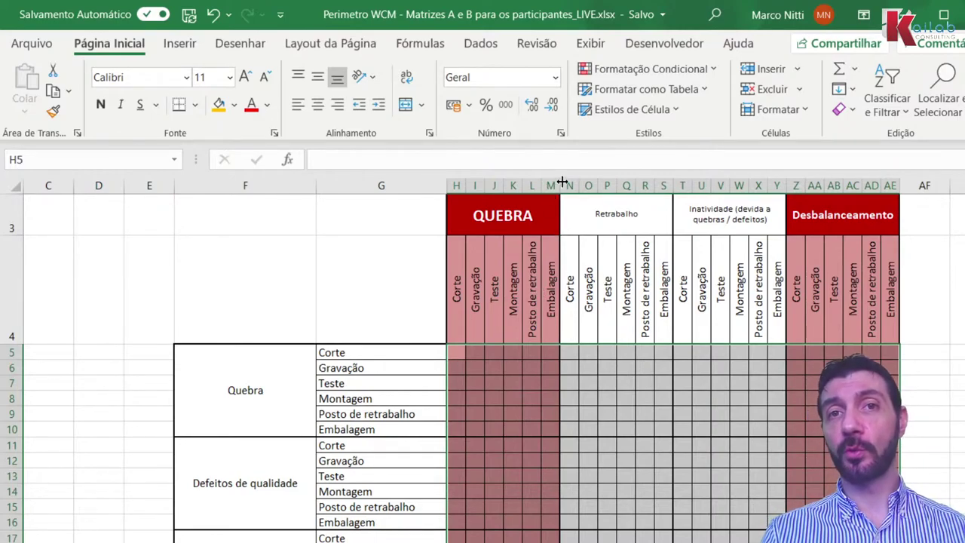
# Examine the Retrabalho and Inatividade columns N to Y, the QUEBRA columns H to M, and the Gravação row under Quebra.
pyautogui.moveTo(569, 185); pyautogui.dragTo(776, 186)
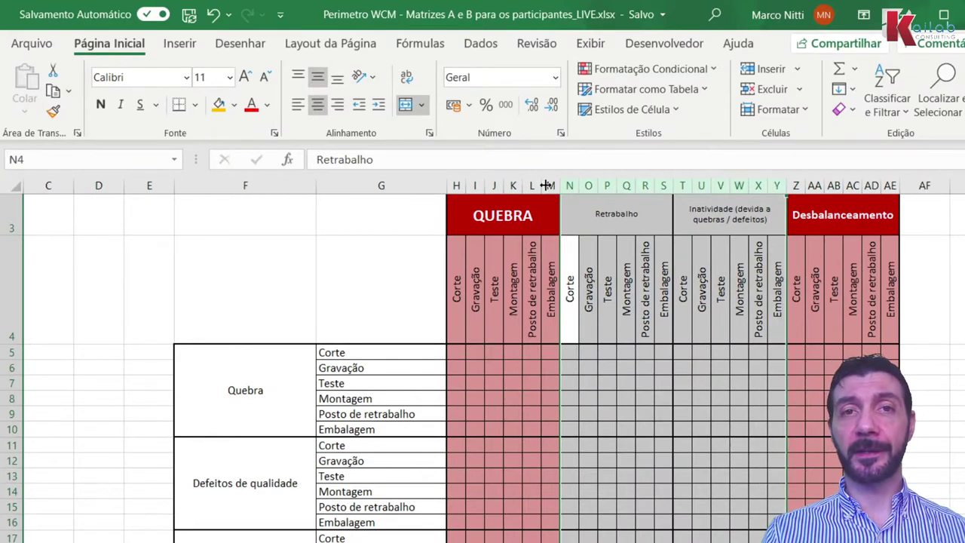
pyautogui.moveTo(551, 186); pyautogui.dragTo(457, 180)
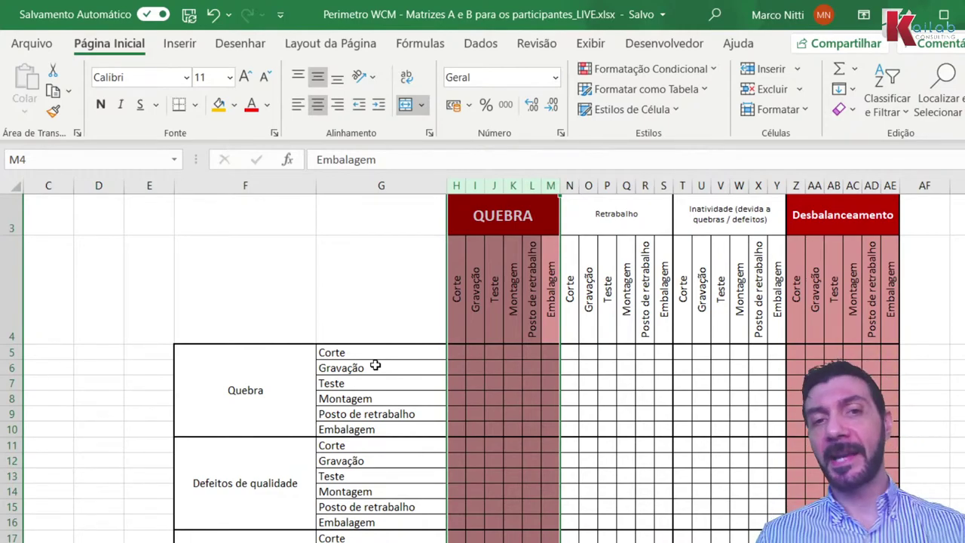
pyautogui.click(401, 368)
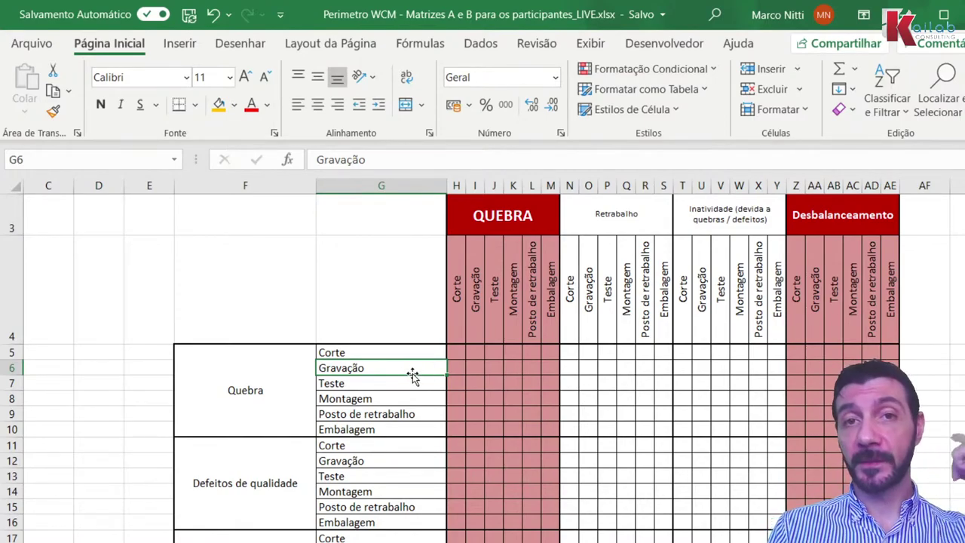
# Try marking the Quebra row for Gravação with x under Inatividade for Teste, Montagem and Embalagem, and clear the marks again.
pyautogui.click(720, 367)
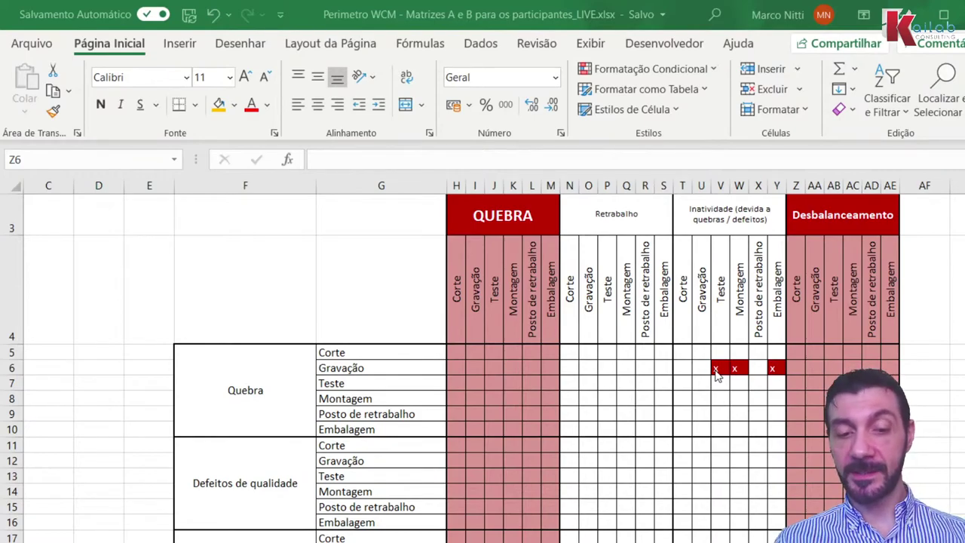
pyautogui.click(719, 367)
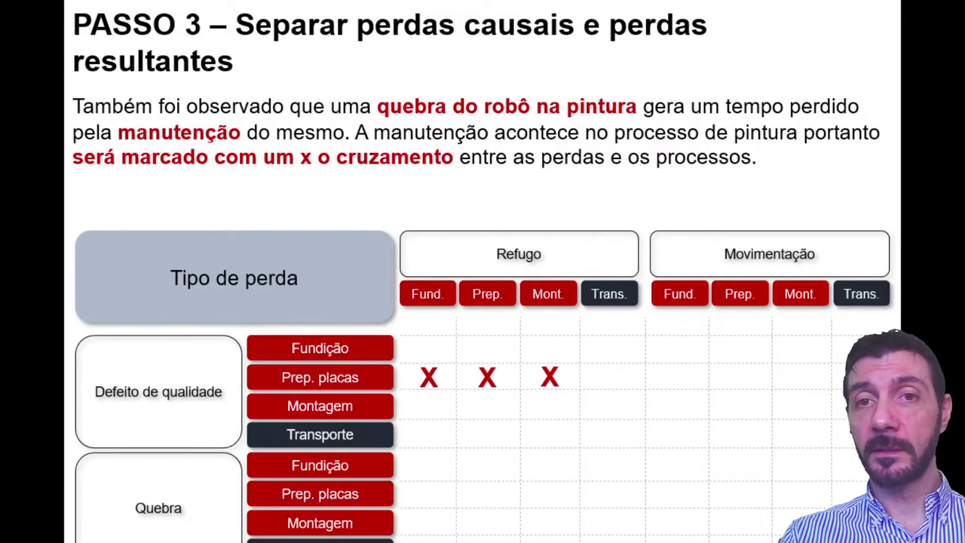
pyautogui.press('Right')
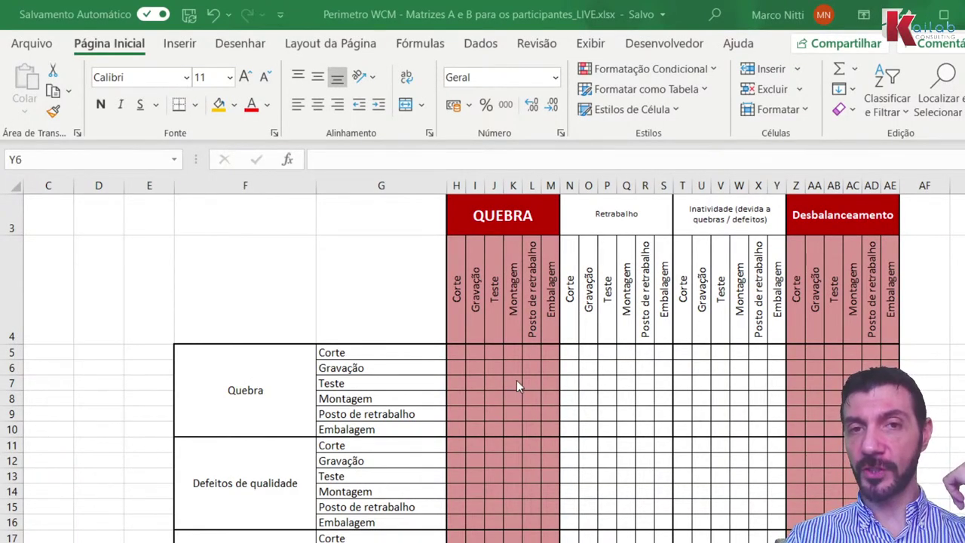
# Consult the PASSO 3 slide and enter x in I6, where the Quebra row for Gravação meets QUEBRA in Gravação.
pyautogui.hotkey('alt', 'Tab')
pyautogui.click(478, 367)
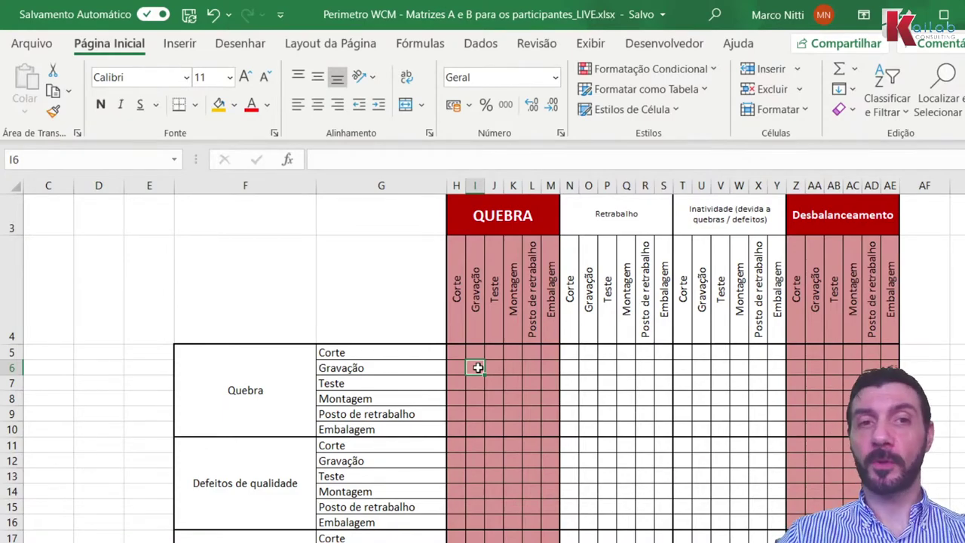
pyautogui.hotkey('alt', 'Tab')
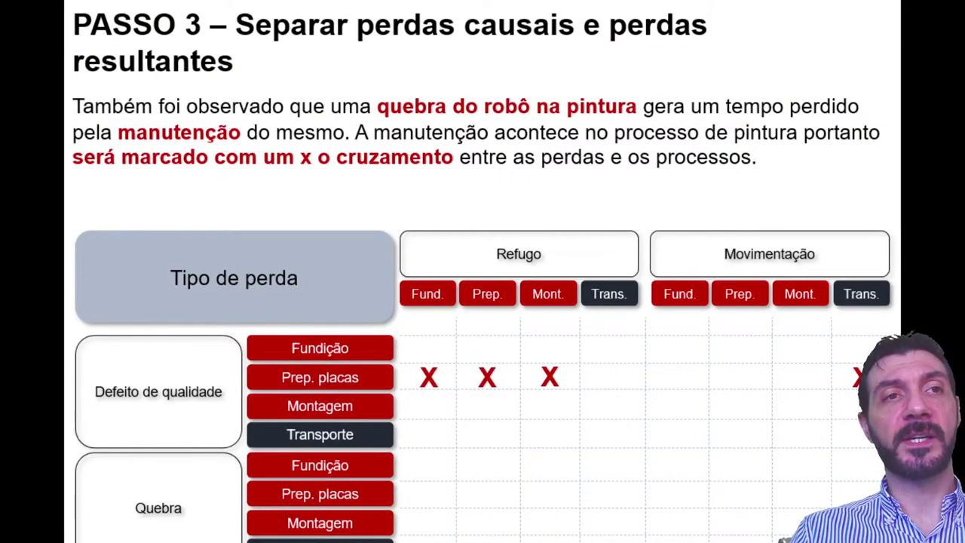
pyautogui.hotkey('alt', 'Tab')
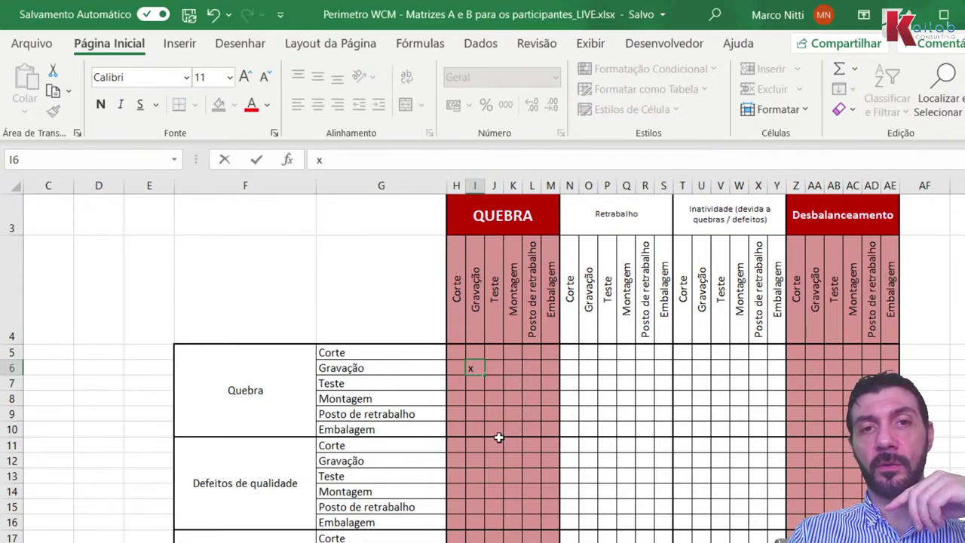
pyautogui.write('x')
pyautogui.press('Return')
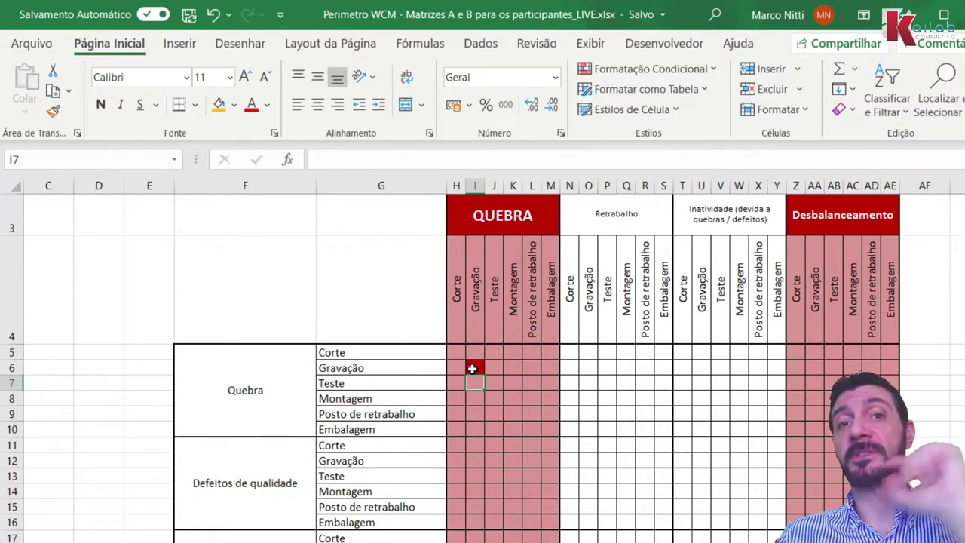
# Mark the Quebra row for Teste with x under QUEBRA in Teste and under Inatividade for Montagem and Embalagem.
pyautogui.click(492, 381)
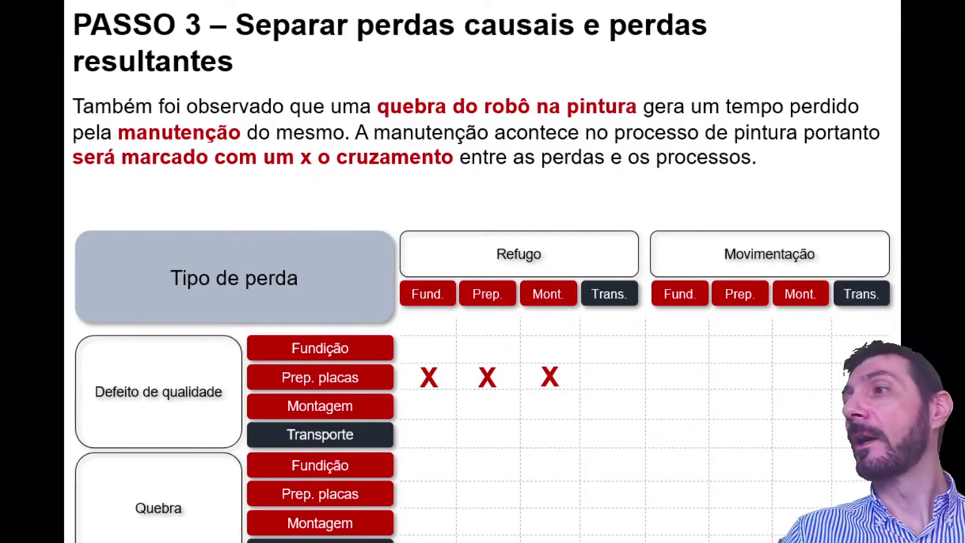
pyautogui.press('Right')
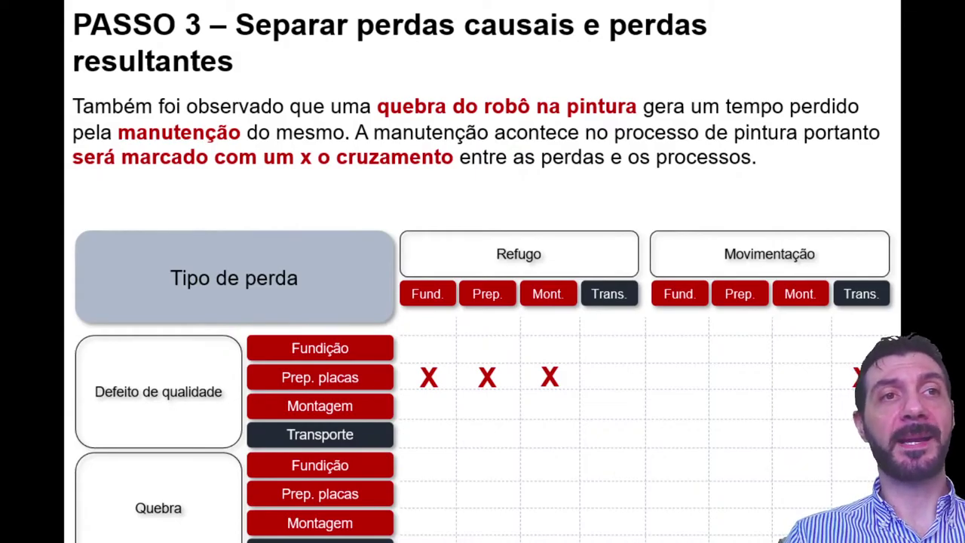
pyautogui.hotkey('alt', 'Tab')
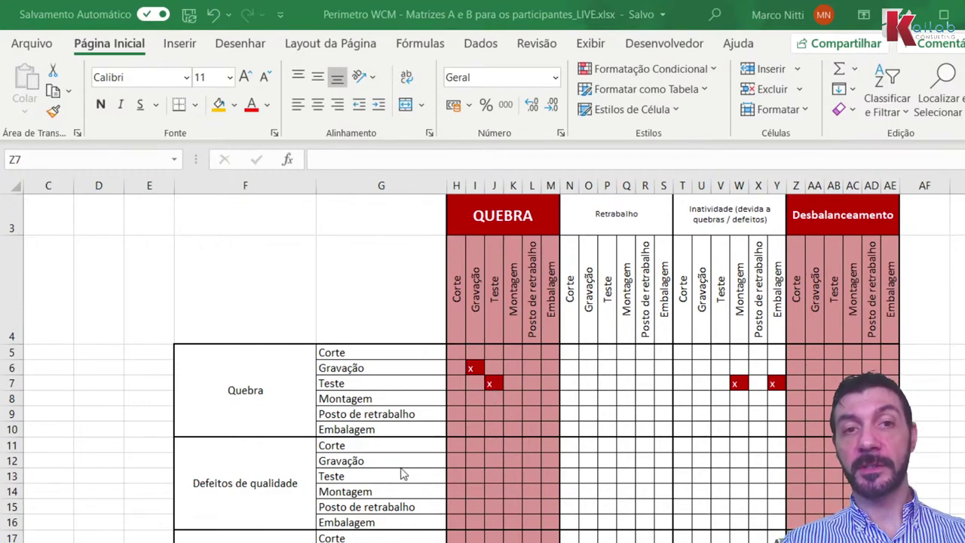
# Mark the Defeitos de qualidade row for Gravação with x under Retrabalho in Posto de retrabalho and under Inatividade for Montagem and Embalagem.
pyautogui.click(467, 460)
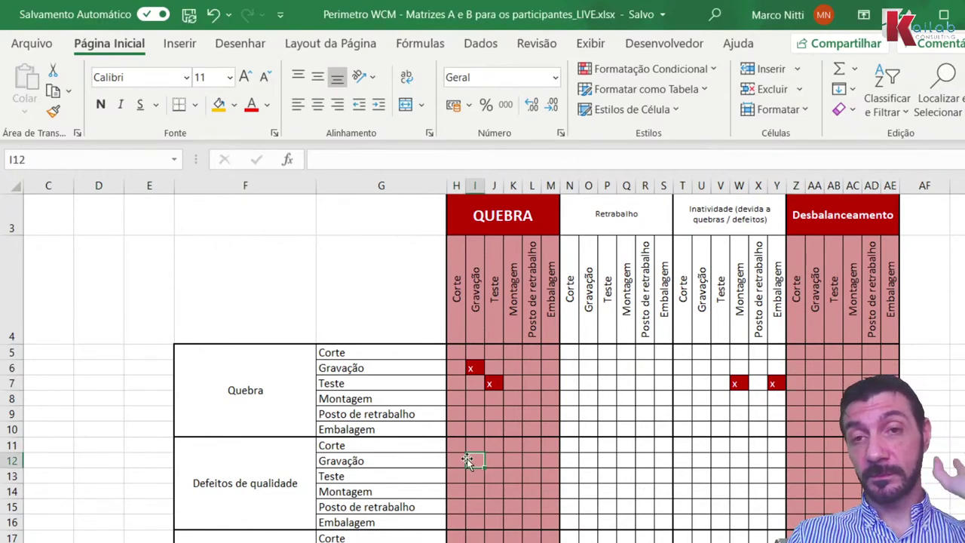
pyautogui.press('Right')
pyautogui.press('Right')
pyautogui.press('Right')
pyautogui.press('Right')
pyautogui.press('Right')
pyautogui.press('Right')
pyautogui.press('Right')
pyautogui.press('Right')
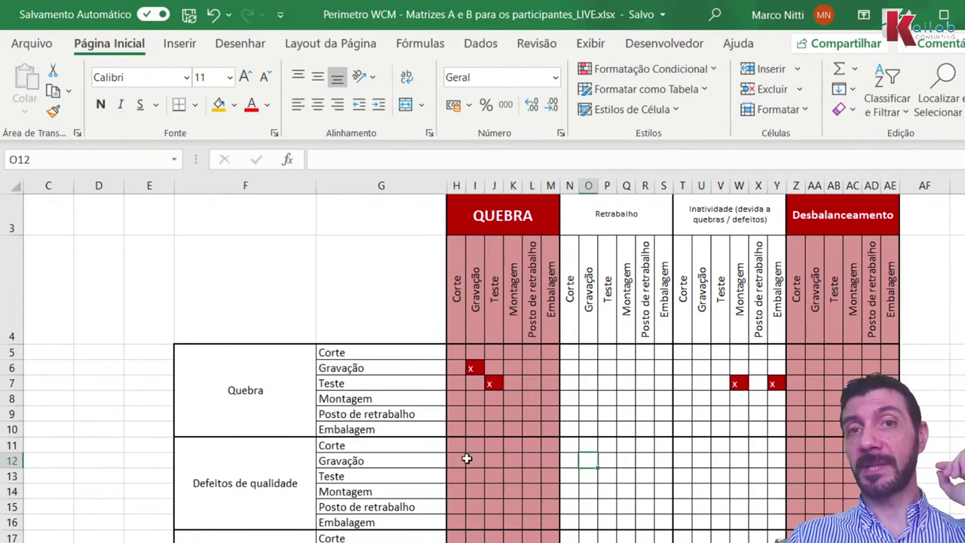
pyautogui.press('Right')
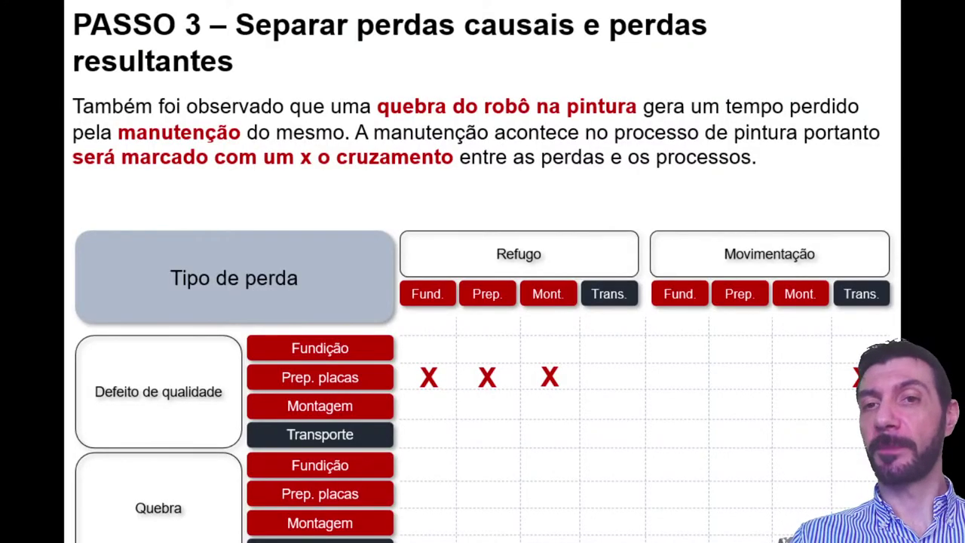
pyautogui.press('Right')
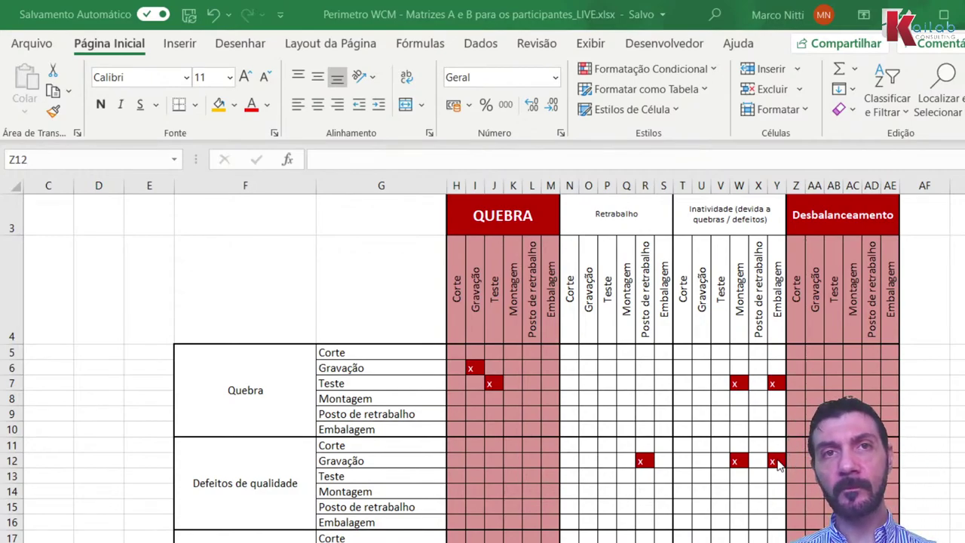
pyautogui.click(400, 28)
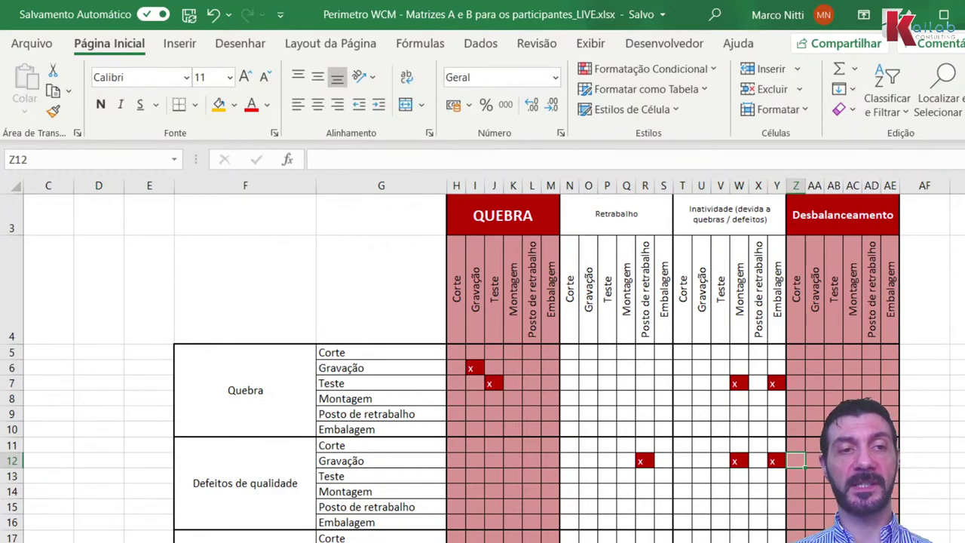
# Try clearing the fill of the Inatividade dos operadores row from Montagem to Embalagem in the loss-by-process matrix, and undo the change.
pyautogui.hotkey('ctrl', 'pageup')
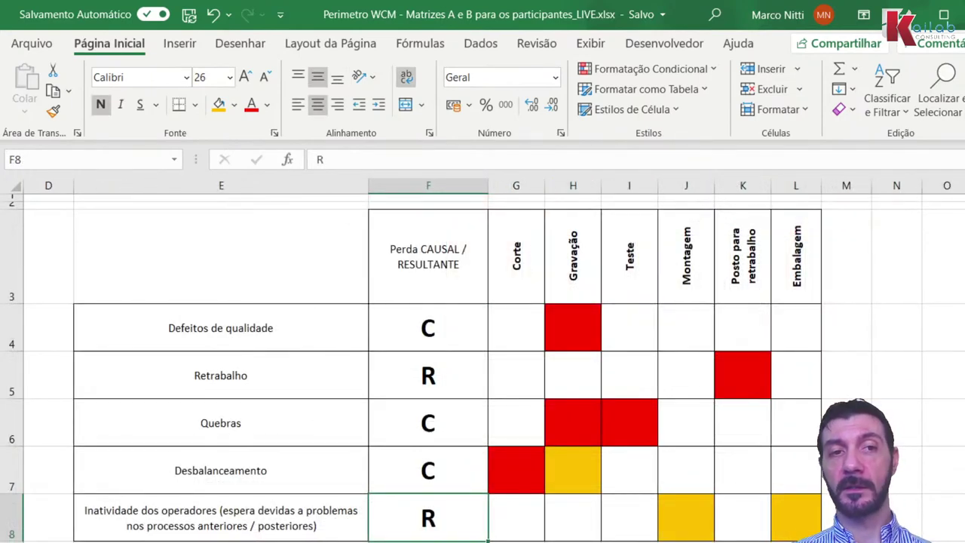
pyautogui.click(697, 524)
pyautogui.moveTo(683, 521); pyautogui.dragTo(788, 520)
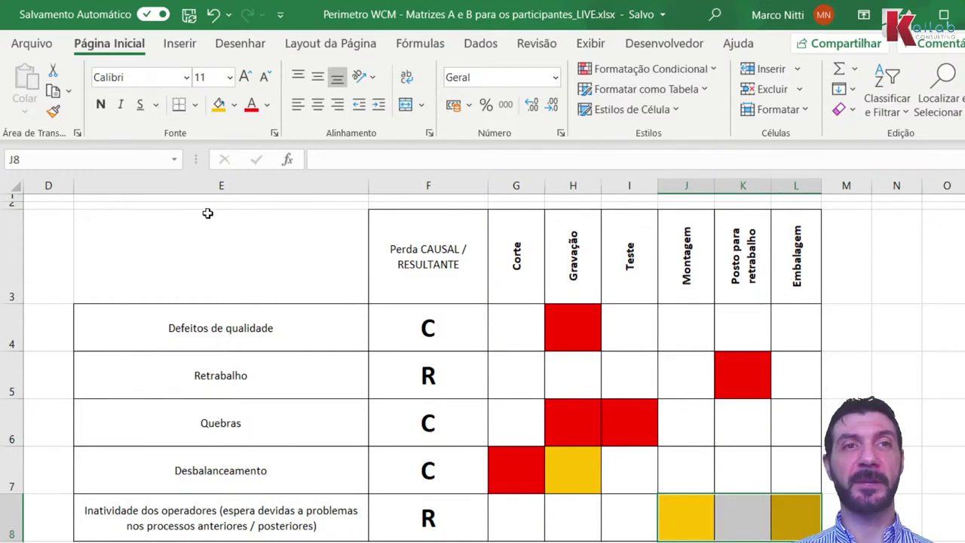
pyautogui.click(237, 112)
pyautogui.click(252, 266)
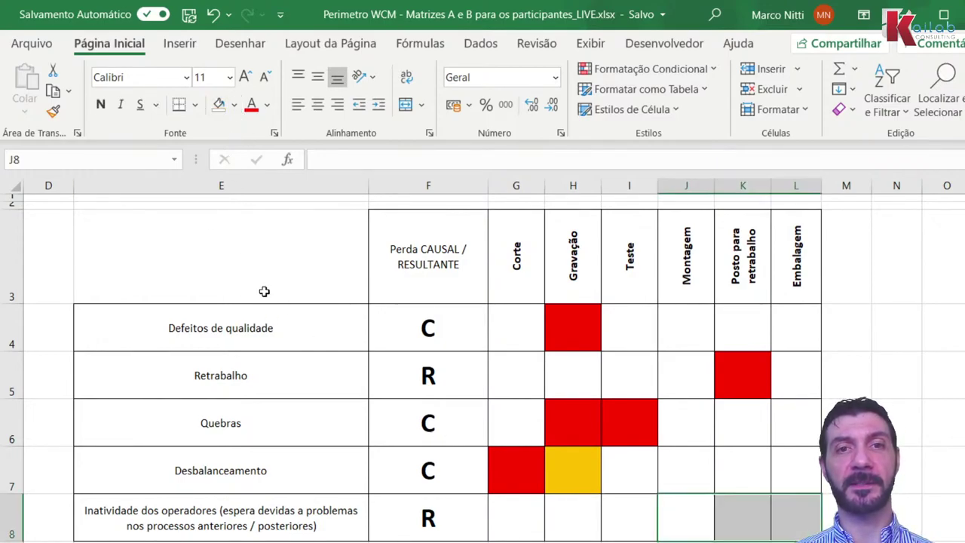
pyautogui.click(510, 530)
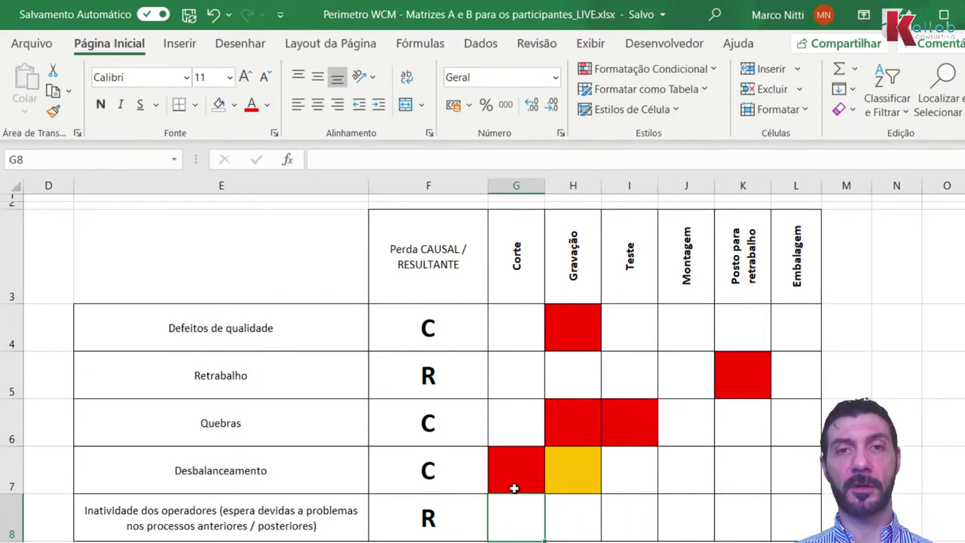
pyautogui.moveTo(519, 520); pyautogui.dragTo(575, 518)
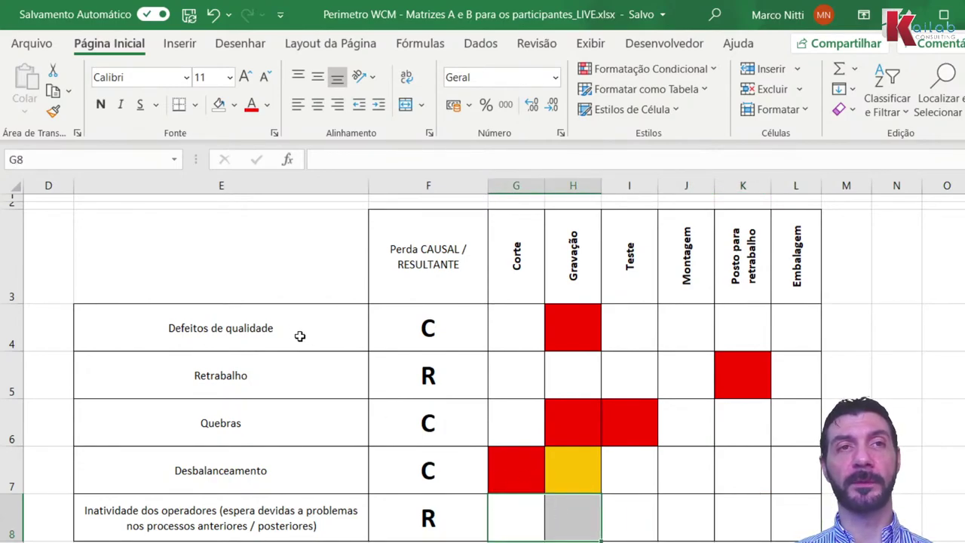
pyautogui.click(214, 14)
pyautogui.click(513, 462)
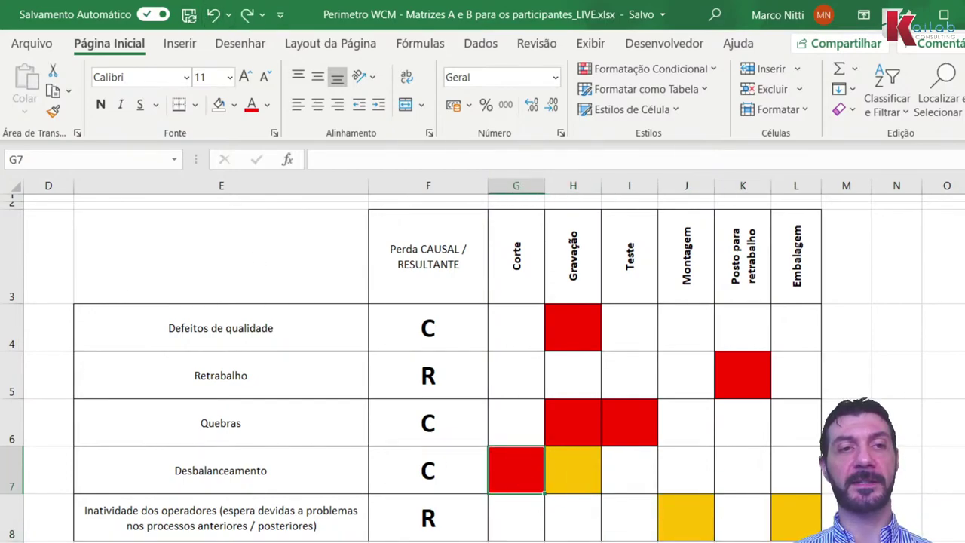
# Mark the Desbalanceamento rows for Corte and Gravação with x under Desbalanceamento, in Corte (Z17) and Gravação (AA18) of the causal-resulting loss matrix.
pyautogui.hotkey('ctrl', 'pagedown')
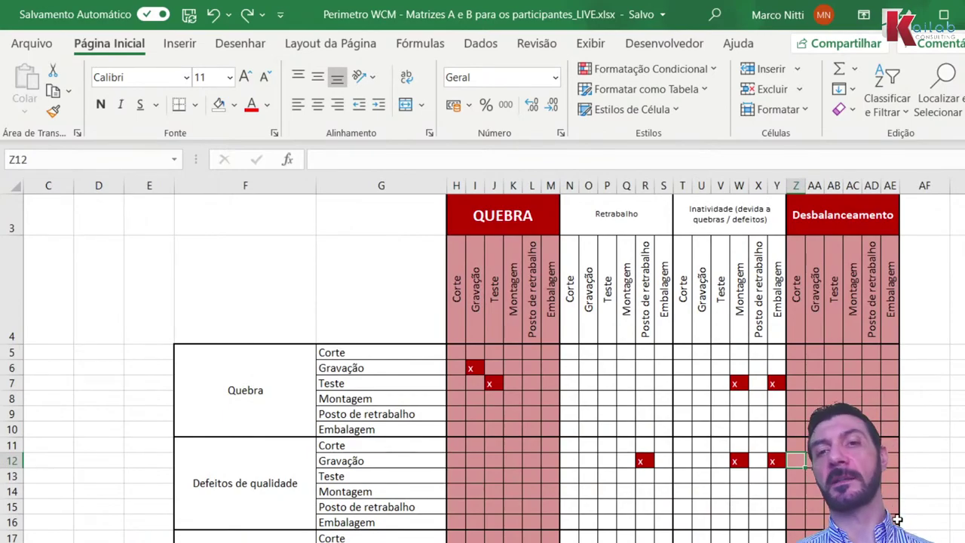
pyautogui.press('Down')
pyautogui.press('Down')
pyautogui.press('Down')
pyautogui.press('Down')
pyautogui.press('Down')
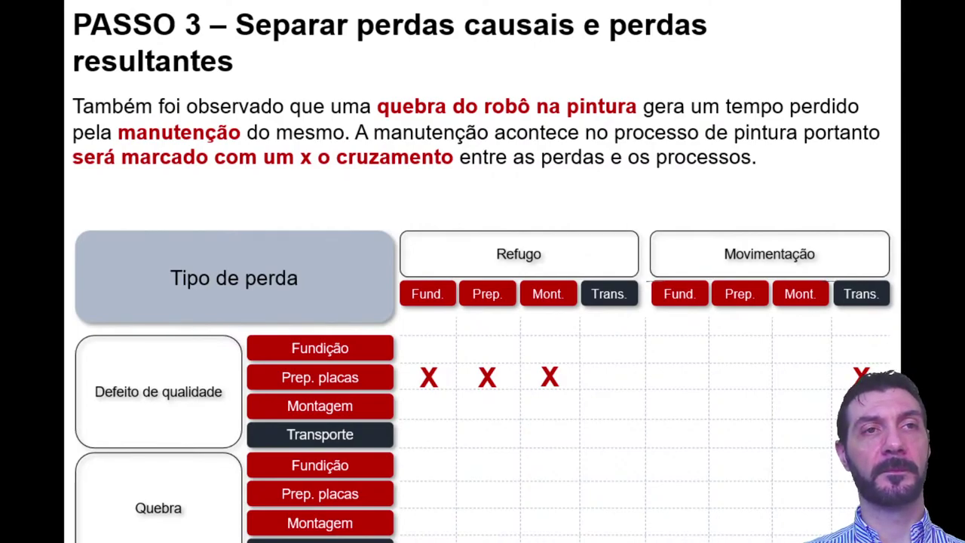
pyautogui.hotkey('alt', 'Tab')
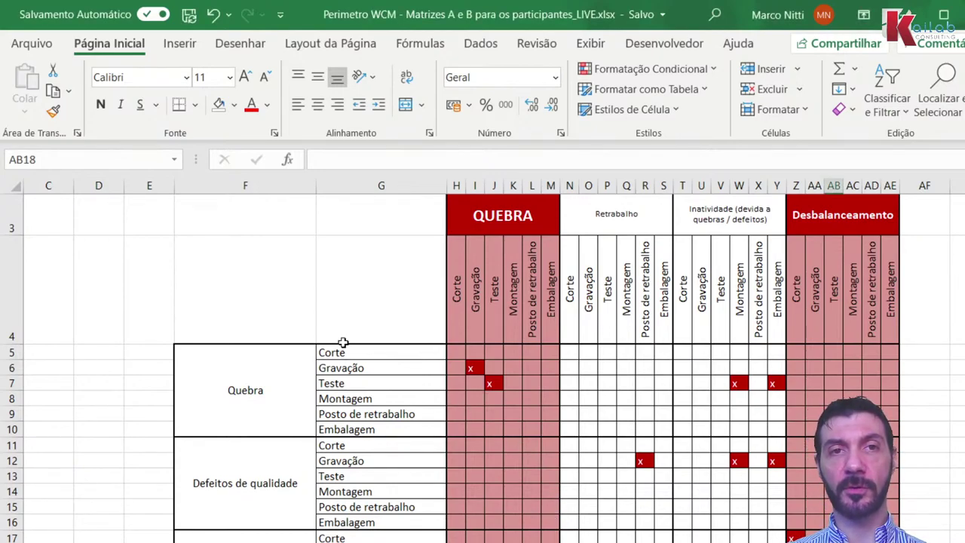
pyautogui.scroll(-1, 343, 343)
pyautogui.scroll(-3, 343, 343)
pyautogui.scroll(1, 343, 342)
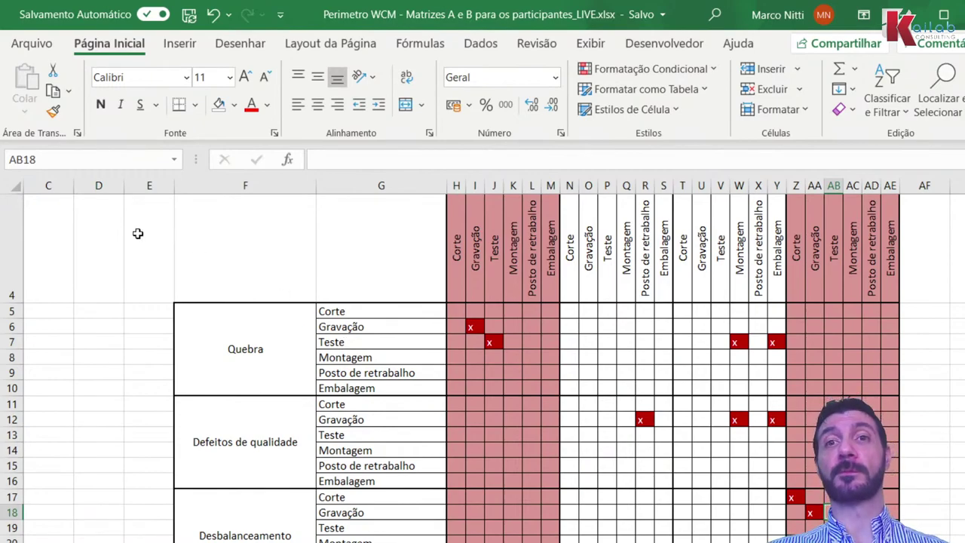
pyautogui.click(167, 248)
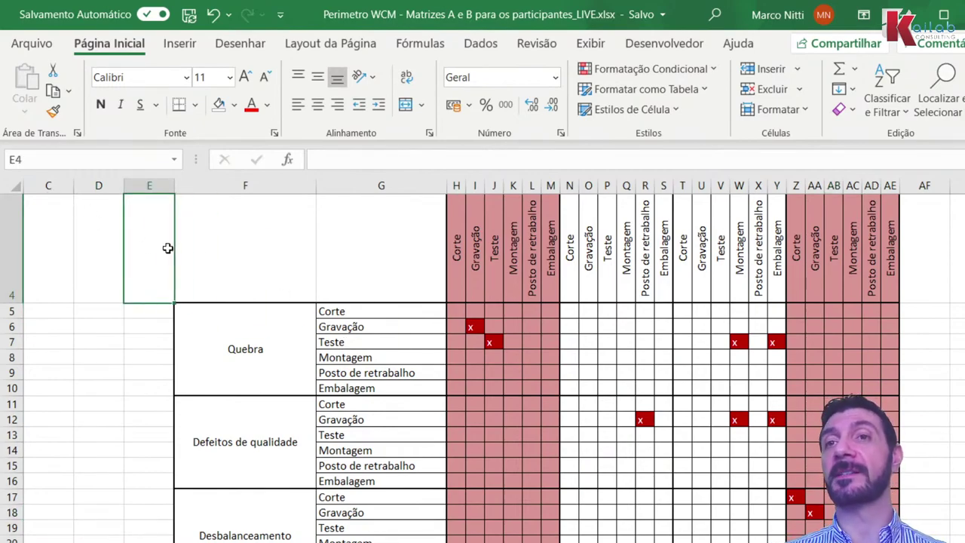